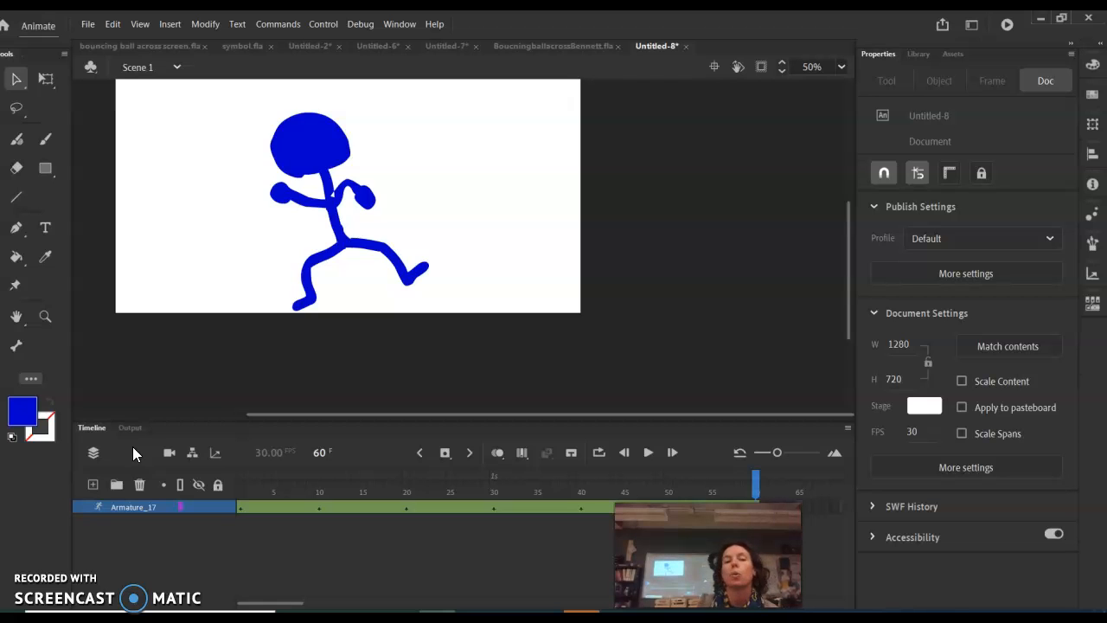
Play back the finished stick-figure bone animation from frame 1 to its last frame.
left_click_drag(758, 485, 220, 484)
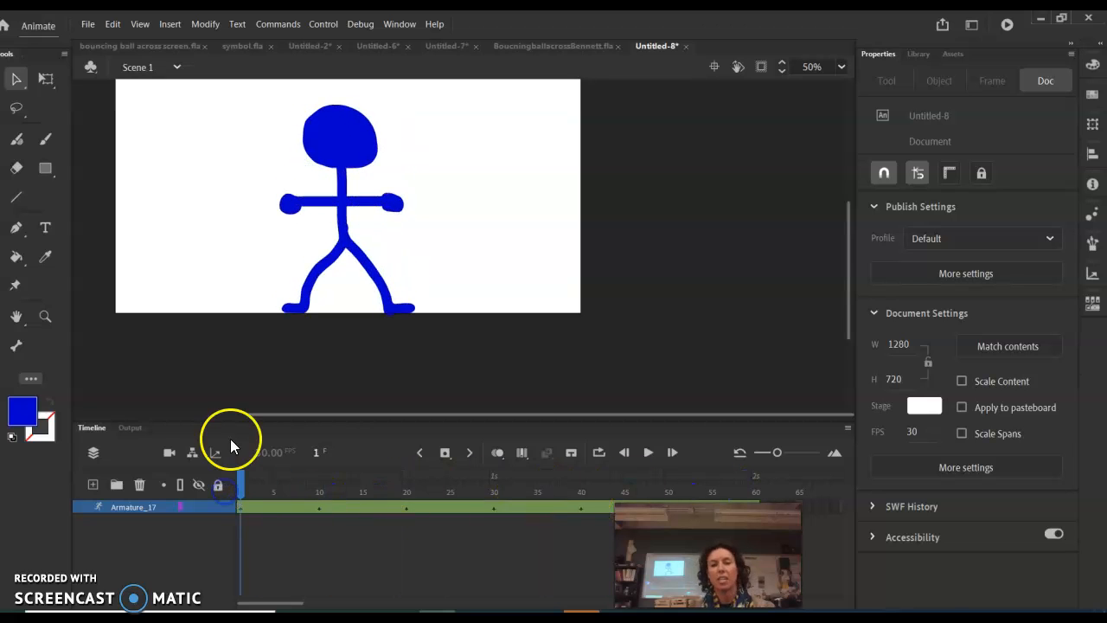
left_click(648, 454)
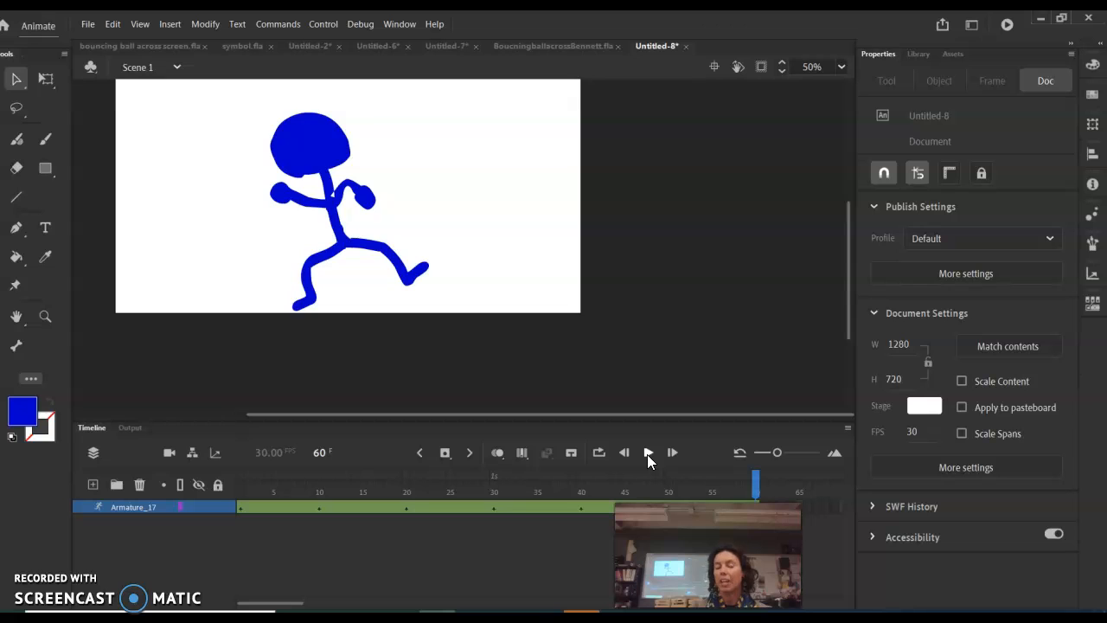
left_click(722, 472)
left_click(649, 453)
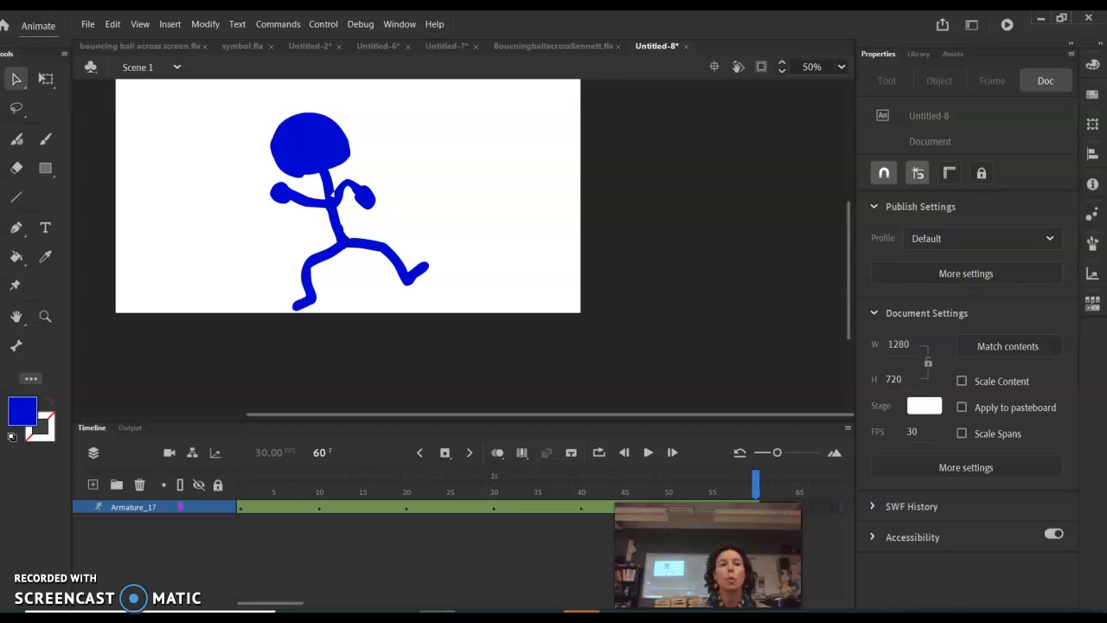
Create a new HD 1280 x 720 ActionScript 3.0 character animation document and set the stage zoom to 50%.
left_click(95, 24)
left_click(99, 39)
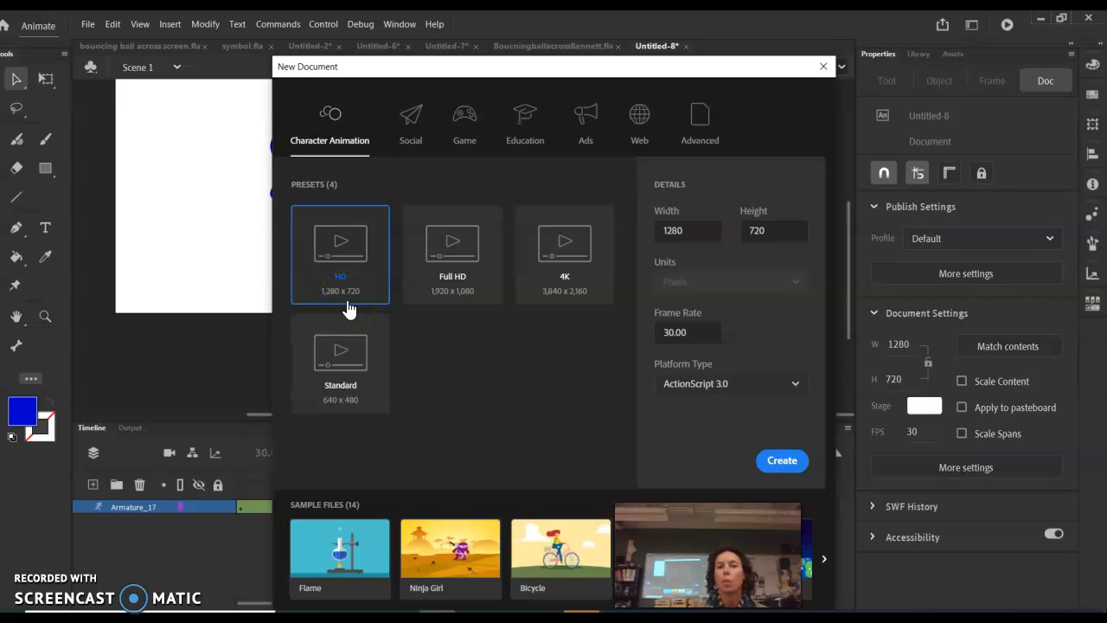
left_click(797, 466)
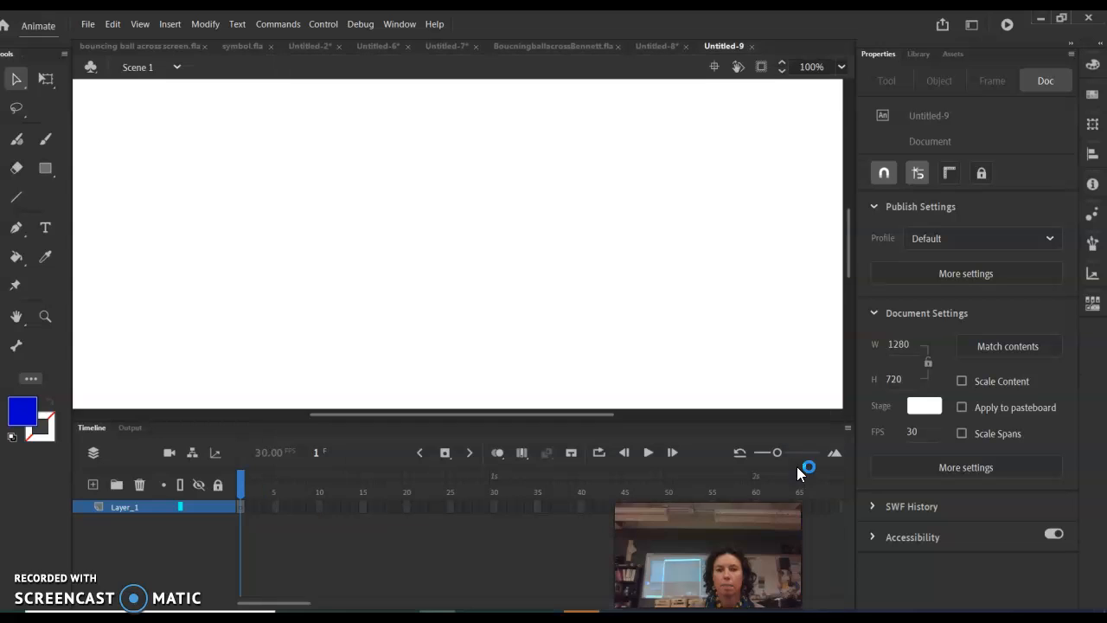
left_click(841, 66)
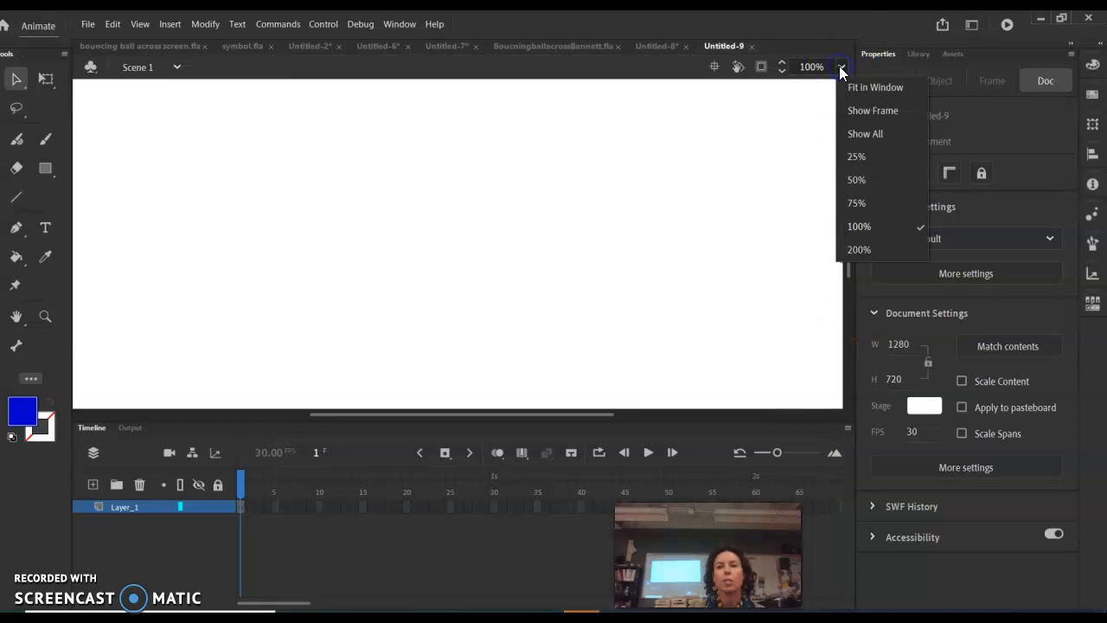
left_click(858, 180)
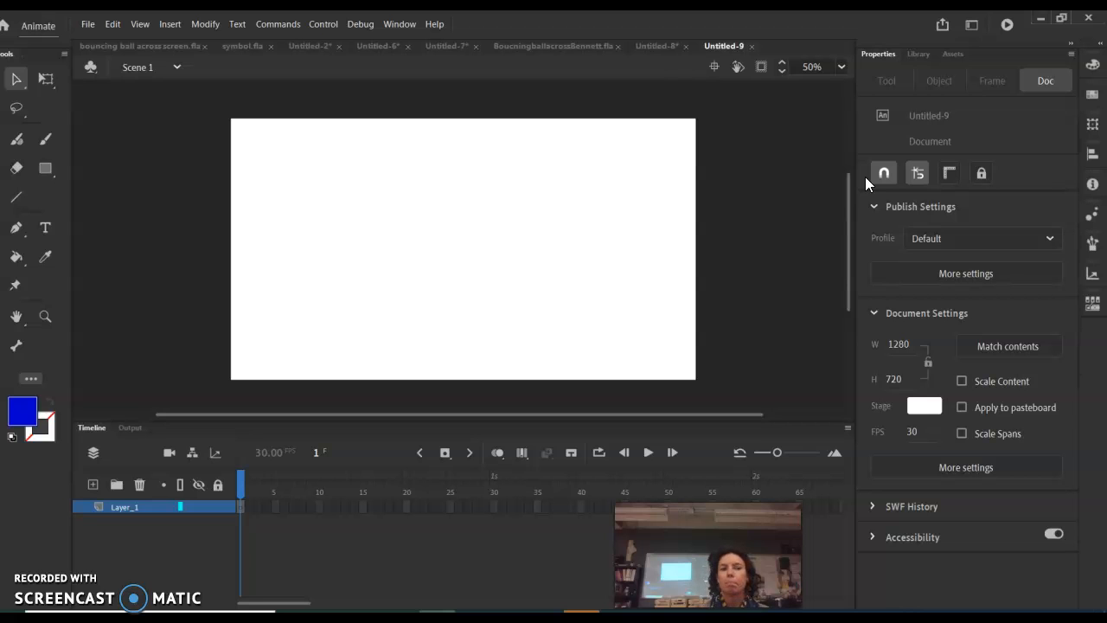
Activate the Classic Brush tool for painting on the stage.
left_click(45, 168)
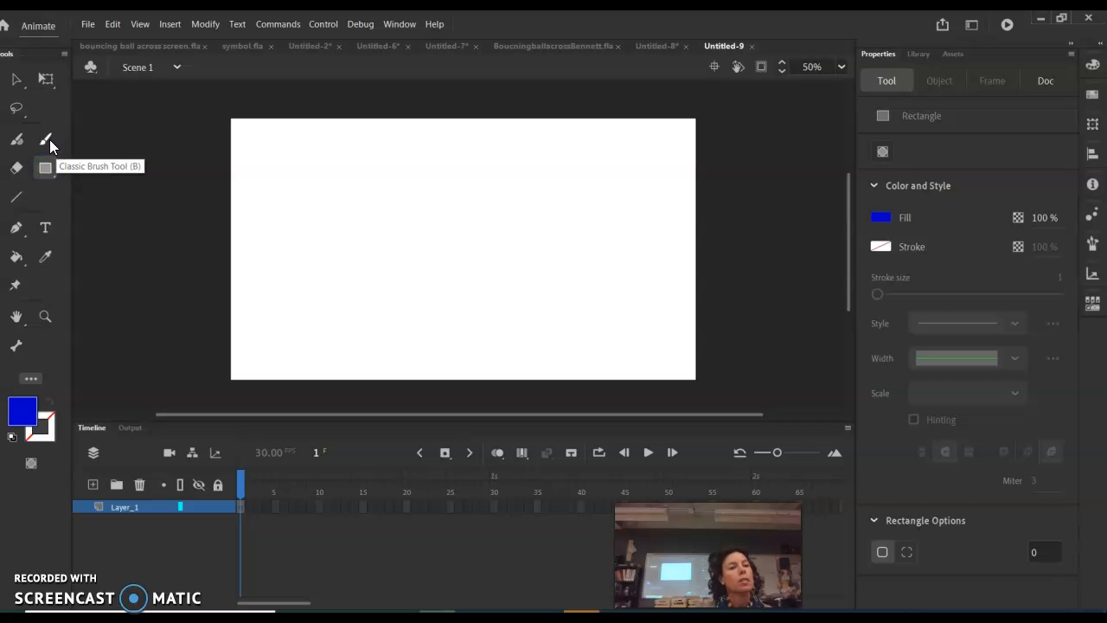
left_click(45, 141)
left_click(17, 142)
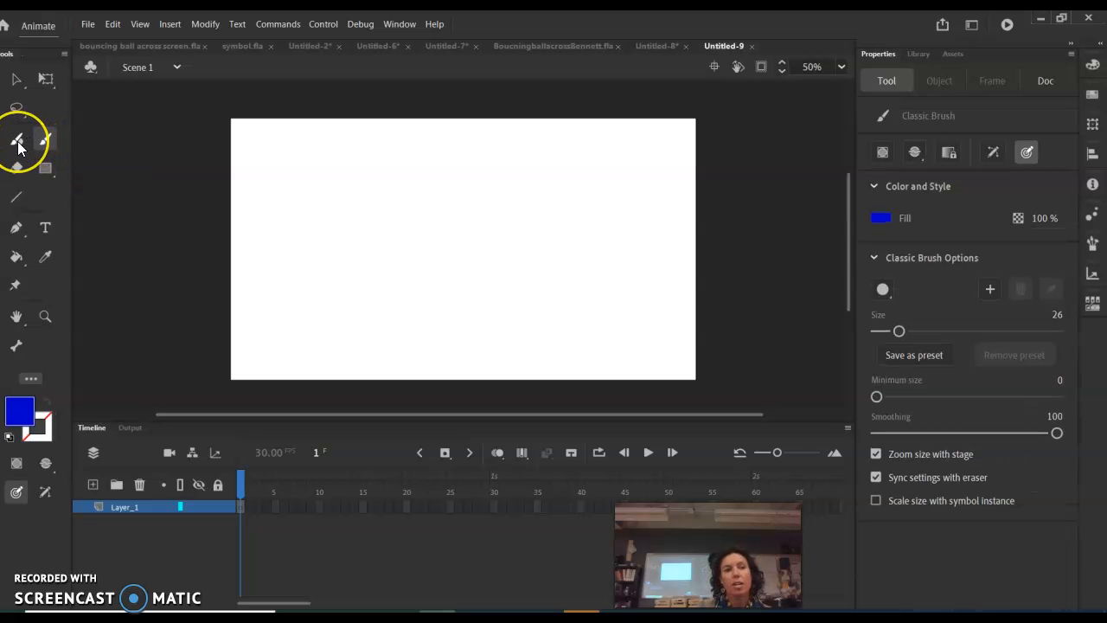
left_click(45, 142)
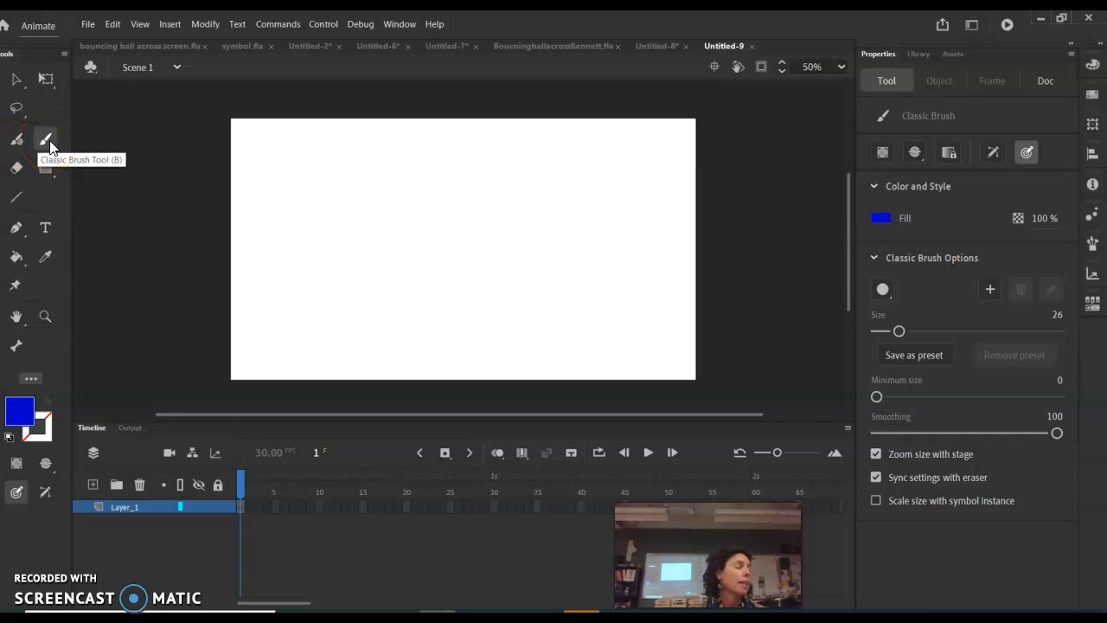
left_click(866, 150)
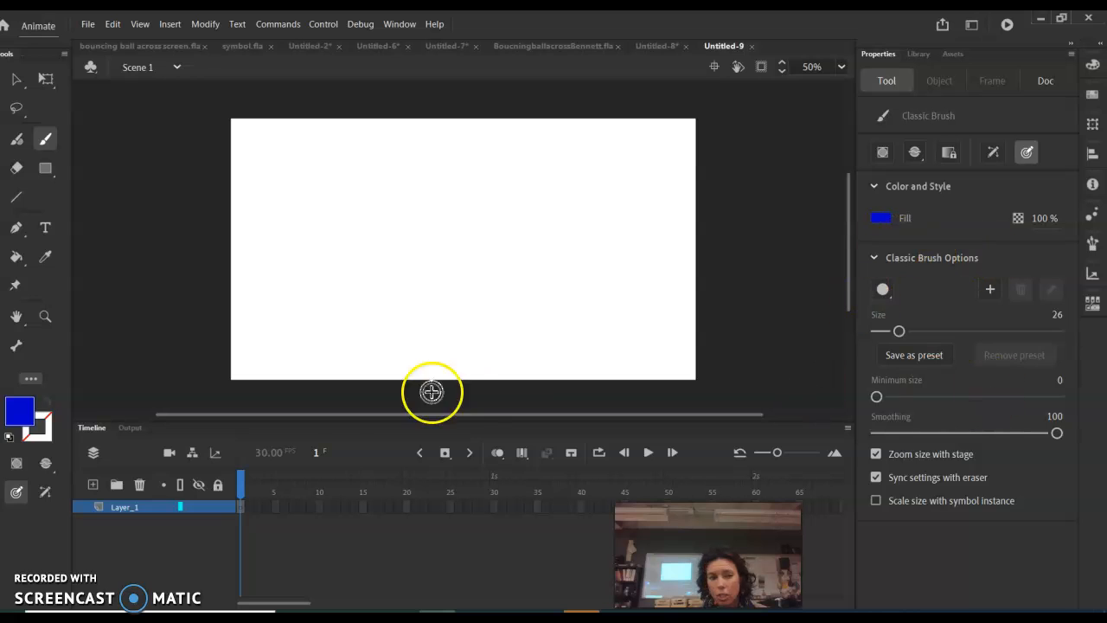
Try the pink stroke colour #CC3399 and reset the stroke to no colour.
left_click(39, 428)
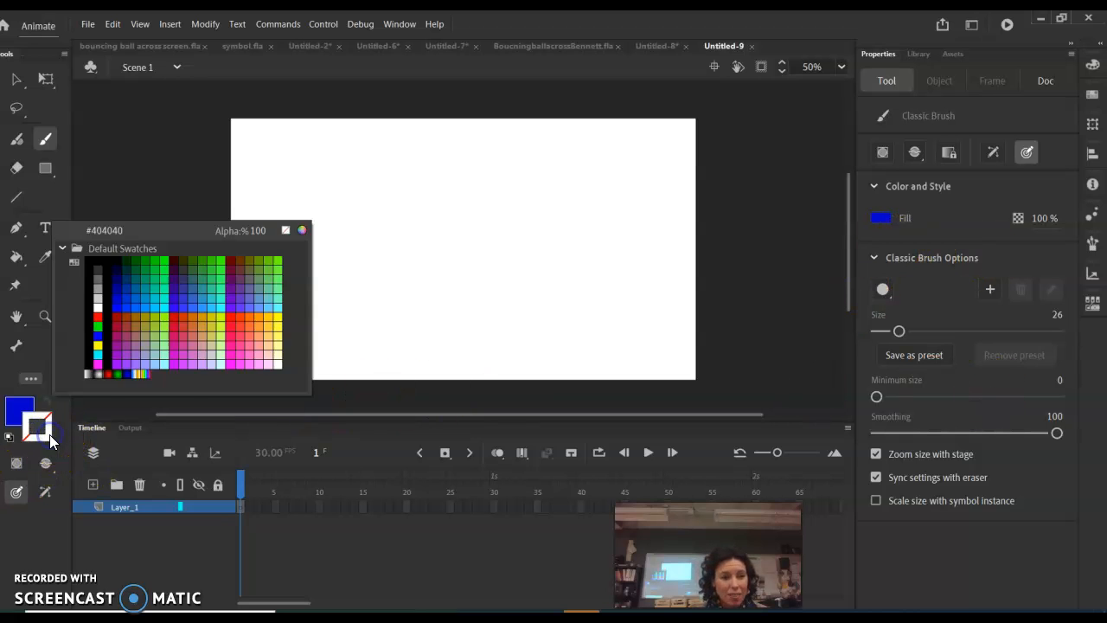
left_click(180, 342)
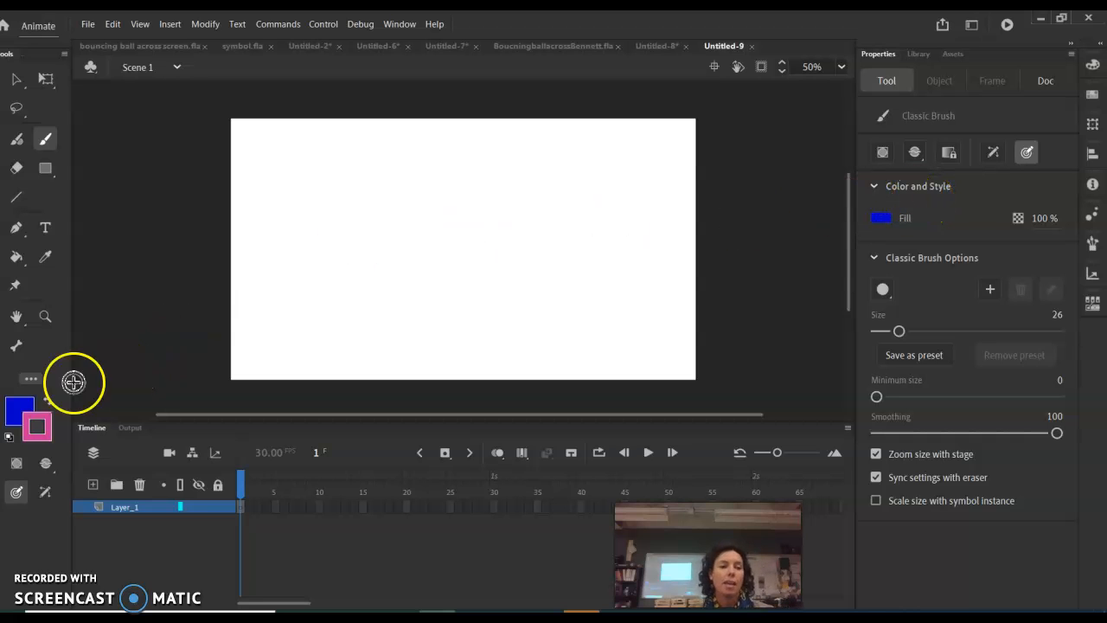
left_click(45, 422)
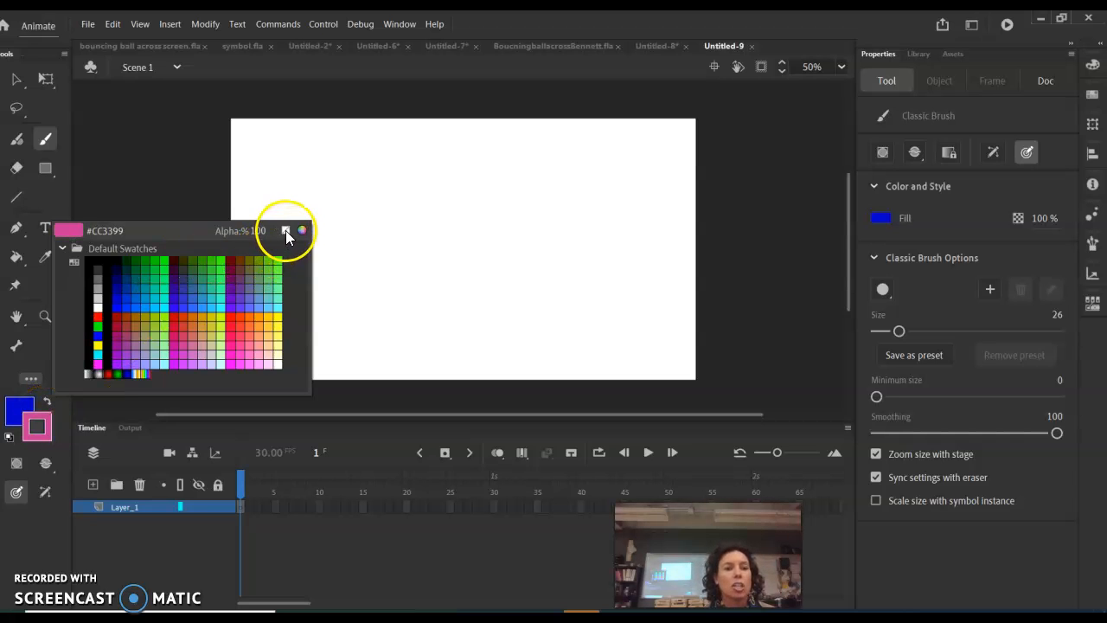
left_click(287, 232)
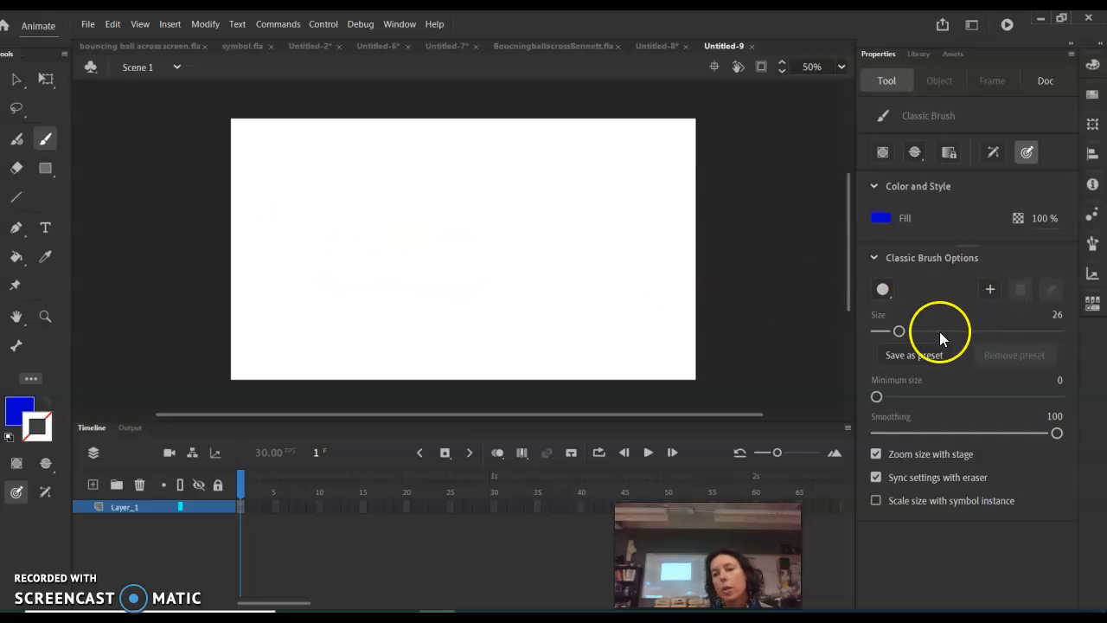
Set the brush size to 68 and paint a solid blue round head in the upper middle of the stage.
left_click_drag(939, 337, 949, 338)
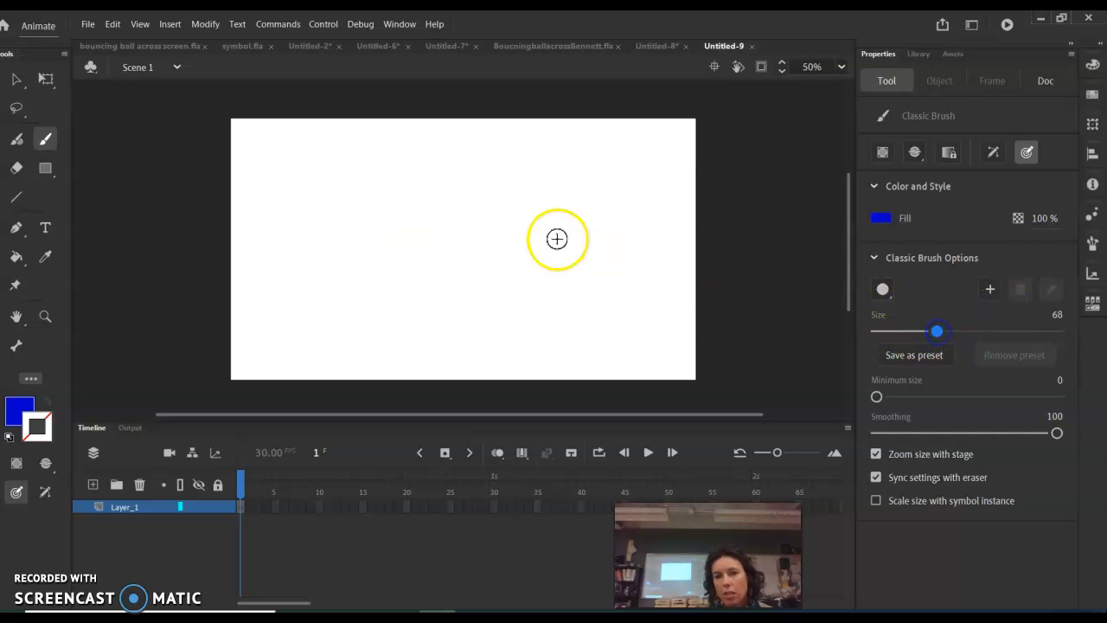
left_click(446, 200)
mouse_move(446, 200)
left_mouse_down()
mouse_move(456, 203)
mouse_move(436, 191)
mouse_move(458, 214)
mouse_move(437, 178)
mouse_move(437, 213)
mouse_move(467, 195)
mouse_move(430, 204)
mouse_move(457, 217)
mouse_move(449, 226)
left_mouse_up()
Set the brush size to 20 and draw the figure's torso, two legs with feet, and outstretched arms with round hands.
left_click(892, 330)
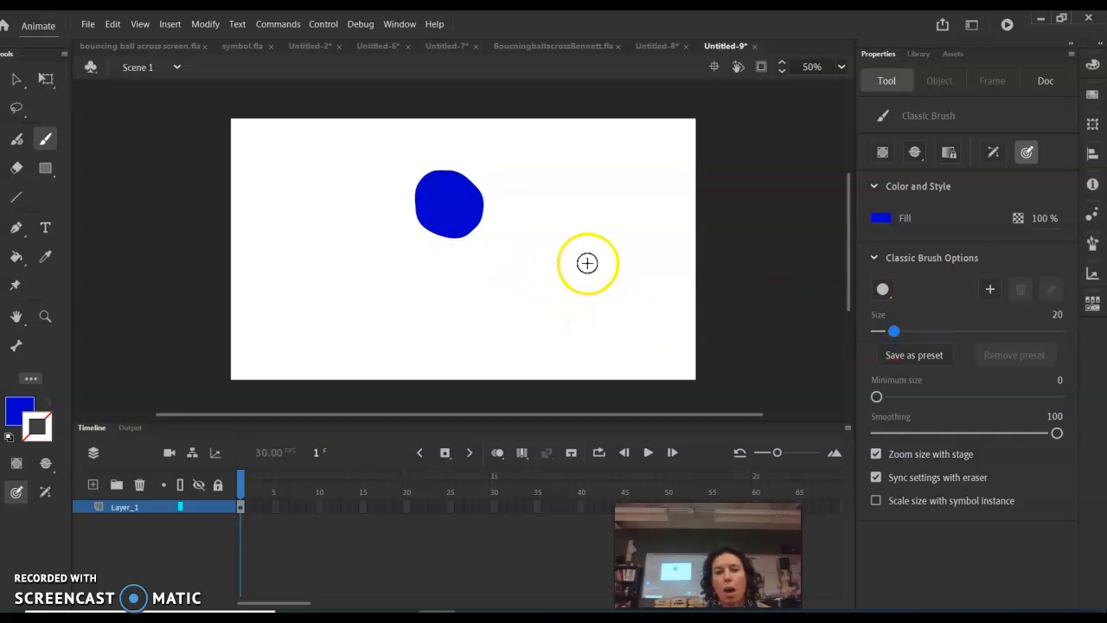
mouse_move(451, 235)
left_mouse_down()
mouse_move(451, 311)
mouse_move(482, 371)
mouse_move(505, 372)
left_mouse_up()
mouse_move(453, 309)
left_mouse_down()
mouse_move(450, 359)
mouse_move(411, 376)
left_mouse_up()
mouse_move(389, 273)
left_mouse_down()
mouse_move(492, 280)
mouse_move(492, 269)
mouse_move(396, 268)
left_mouse_up()
left_click(406, 276)
left_click(59, 229)
Try adding a first bone around the figure's hips with the Bone tool and undo it.
left_click(16, 345)
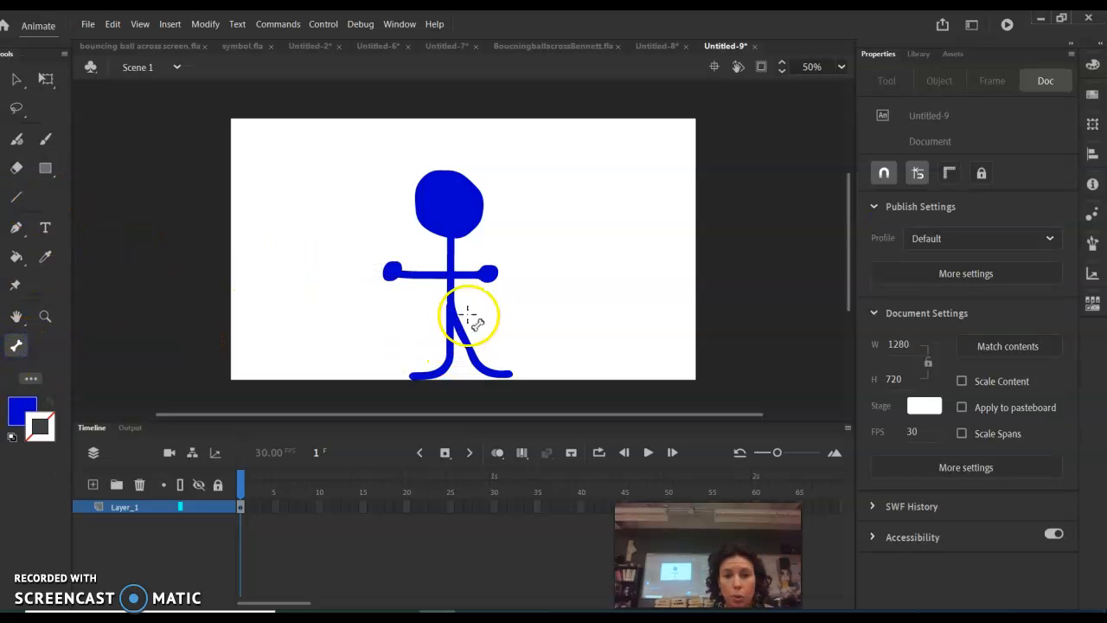
mouse_move(452, 316)
left_mouse_down()
mouse_move(450, 290)
mouse_move(455, 313)
left_mouse_up()
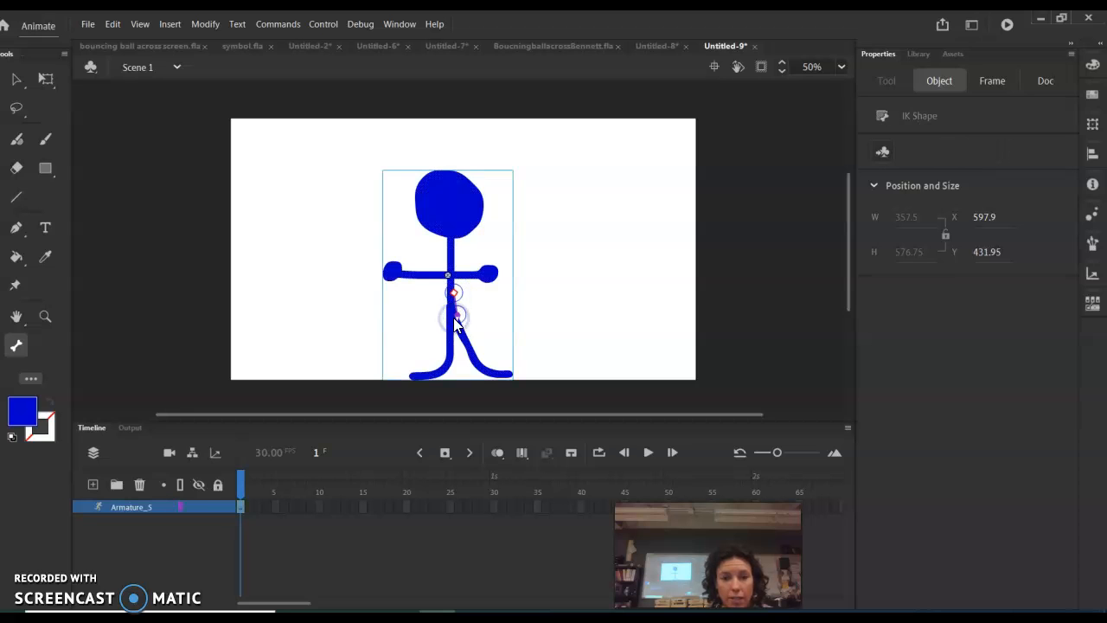
left_click(112, 23)
left_click(121, 40)
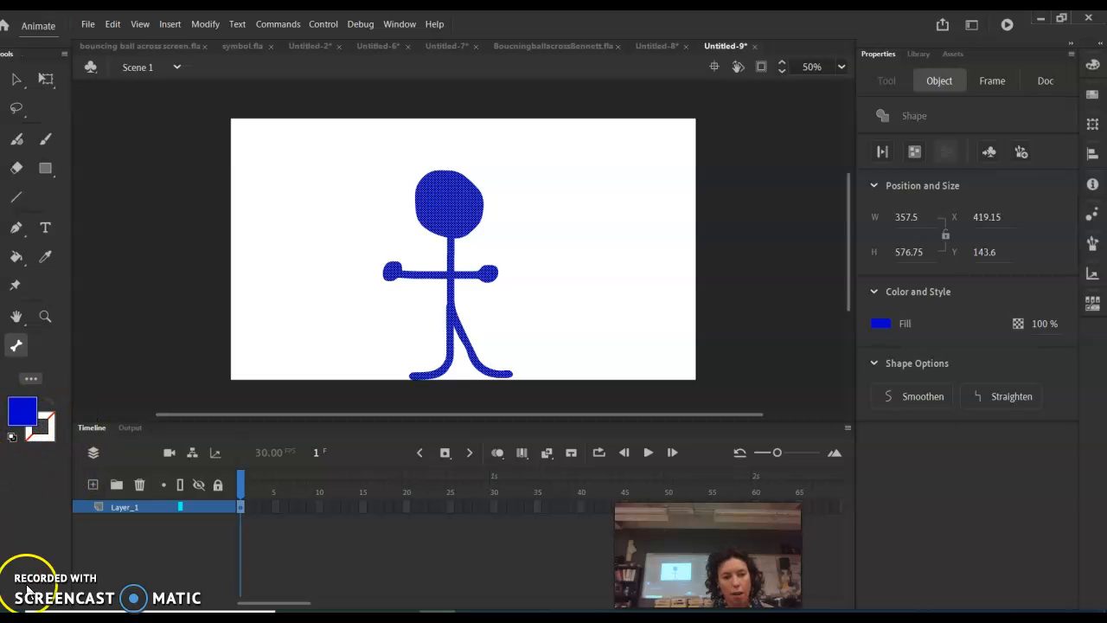
Switch to the Selection tool and deselect the stick figure.
key("b")
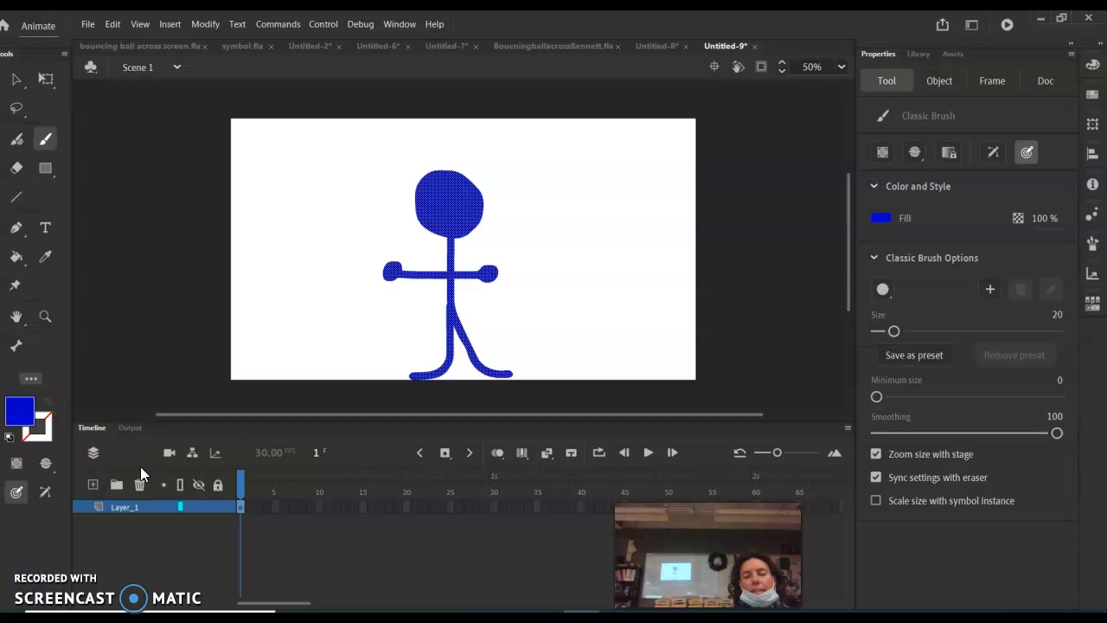
left_click(17, 84)
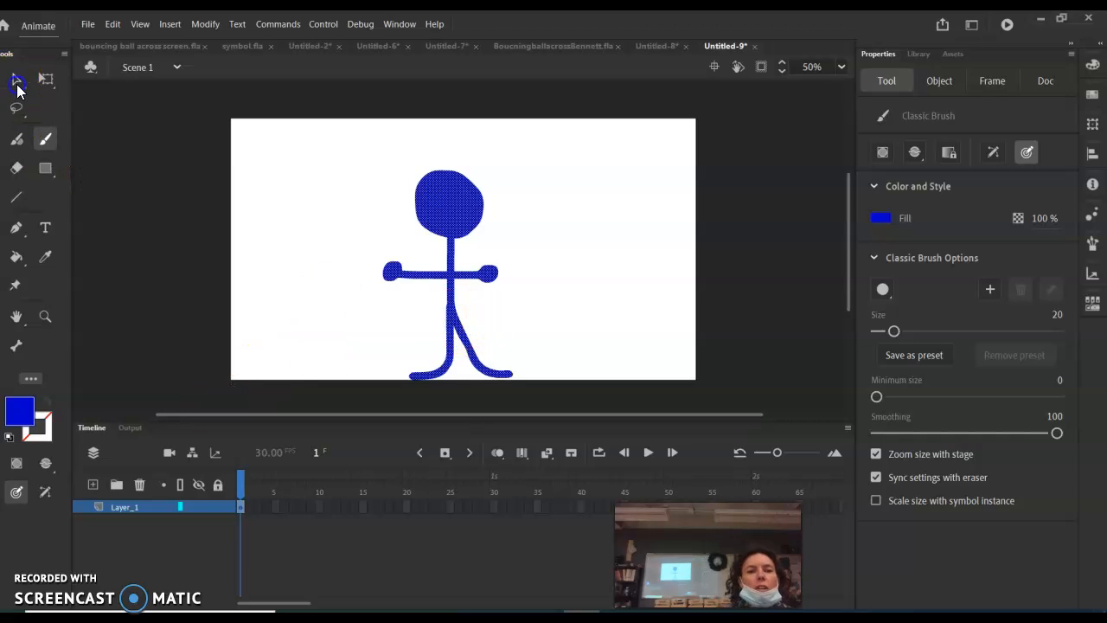
left_click(128, 142)
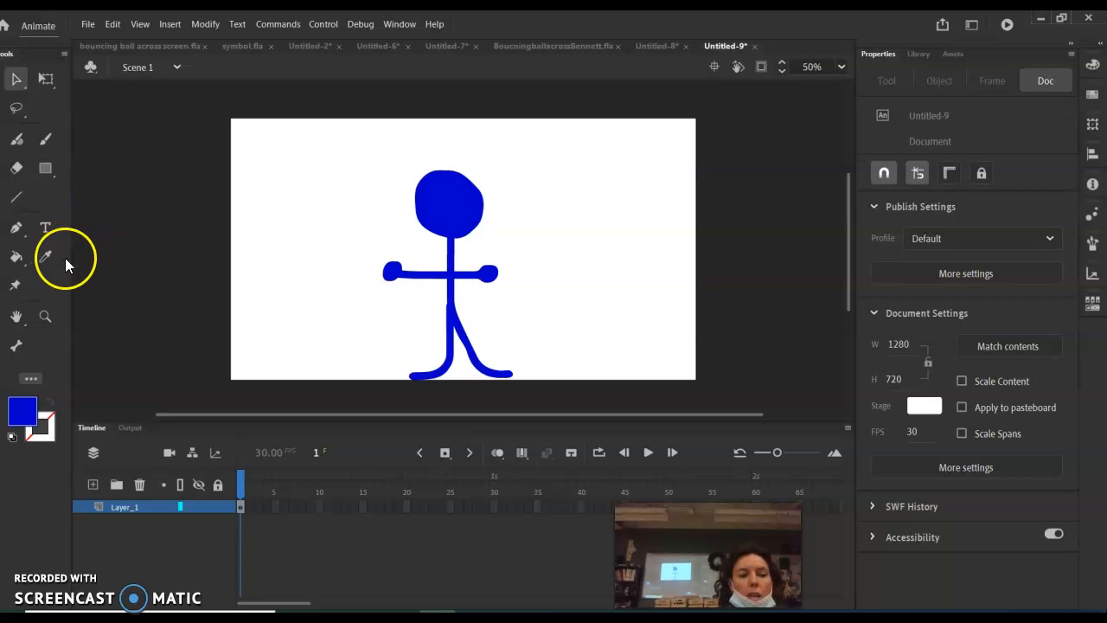
Examine the additional tools available for the toolbar, including the Bone and Camera tools.
left_click(31, 379)
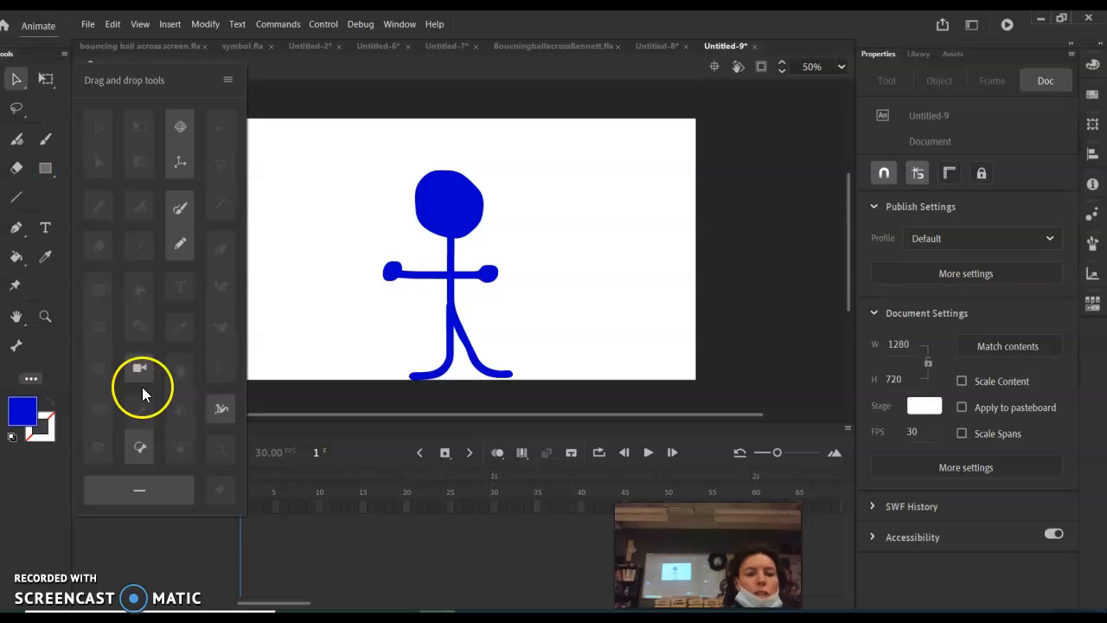
left_click(141, 437)
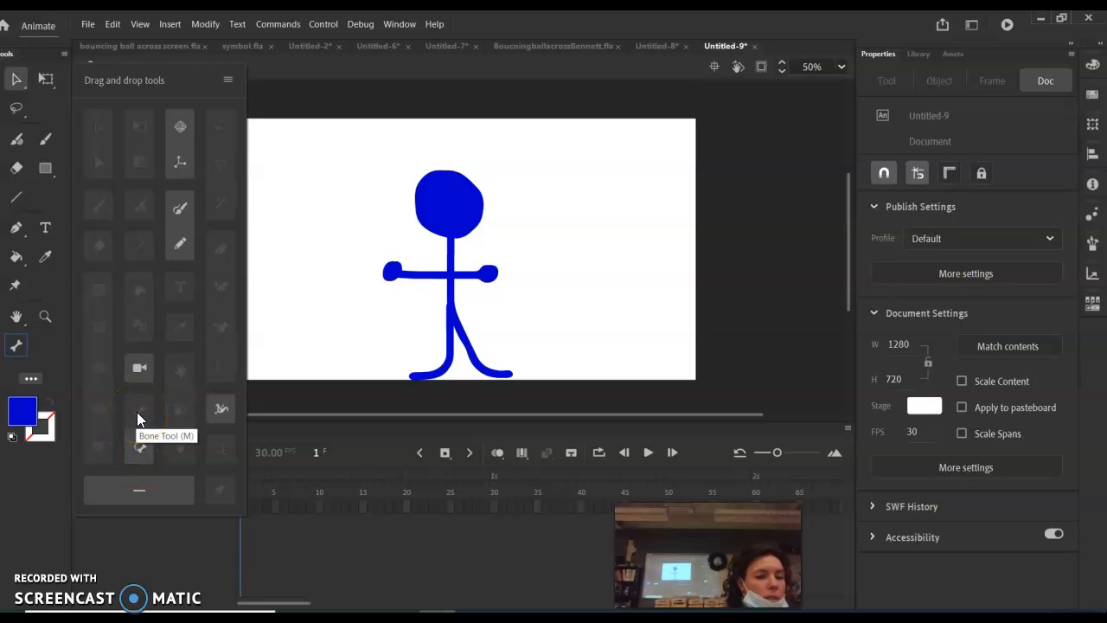
left_click(141, 370)
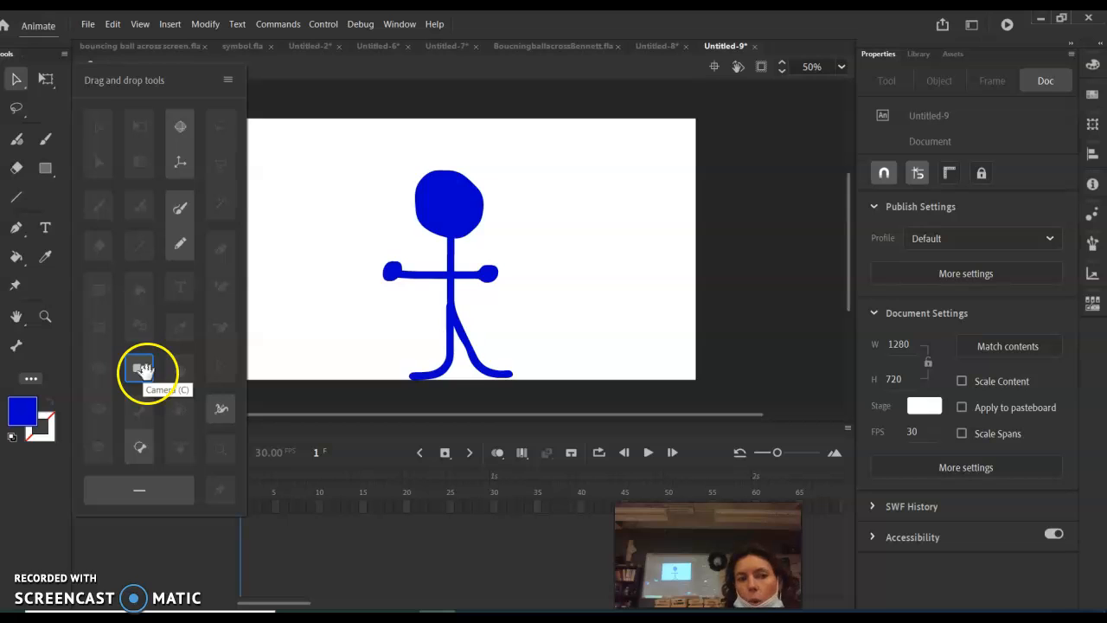
left_click_drag(143, 370, 40, 349)
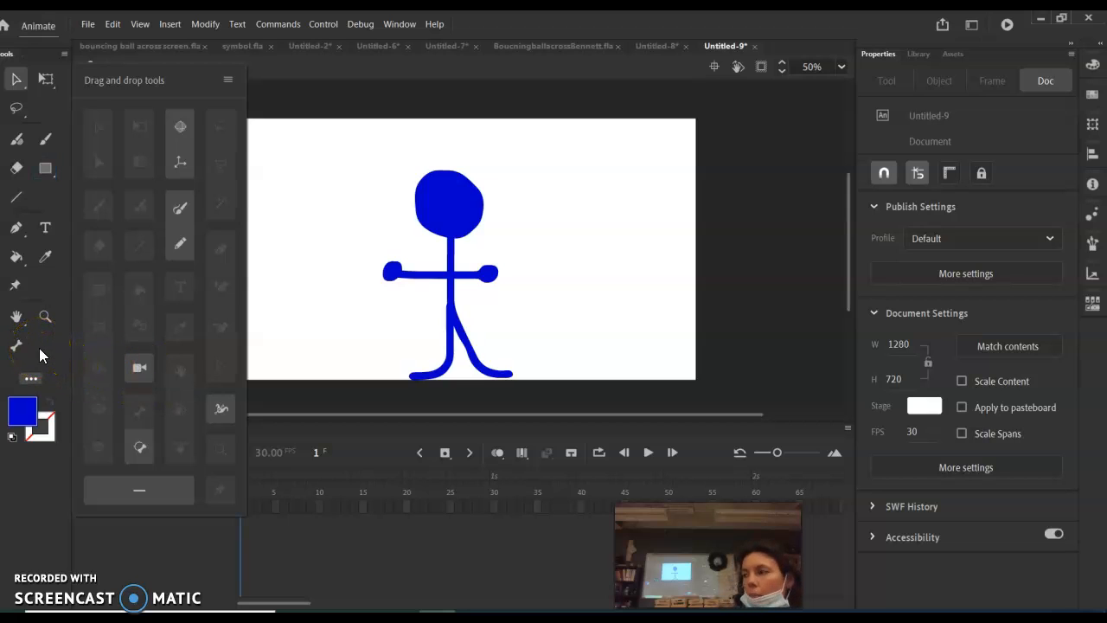
left_click(260, 72)
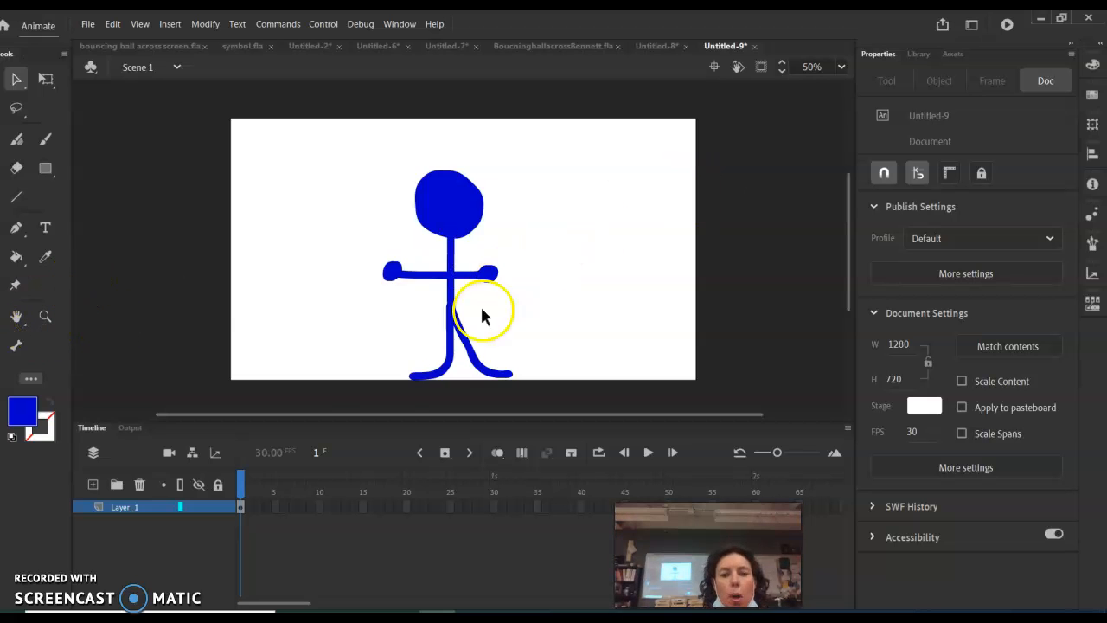
Try adding bones from the figure's hips up the torso with the Bone tool and undo them.
left_click(15, 347)
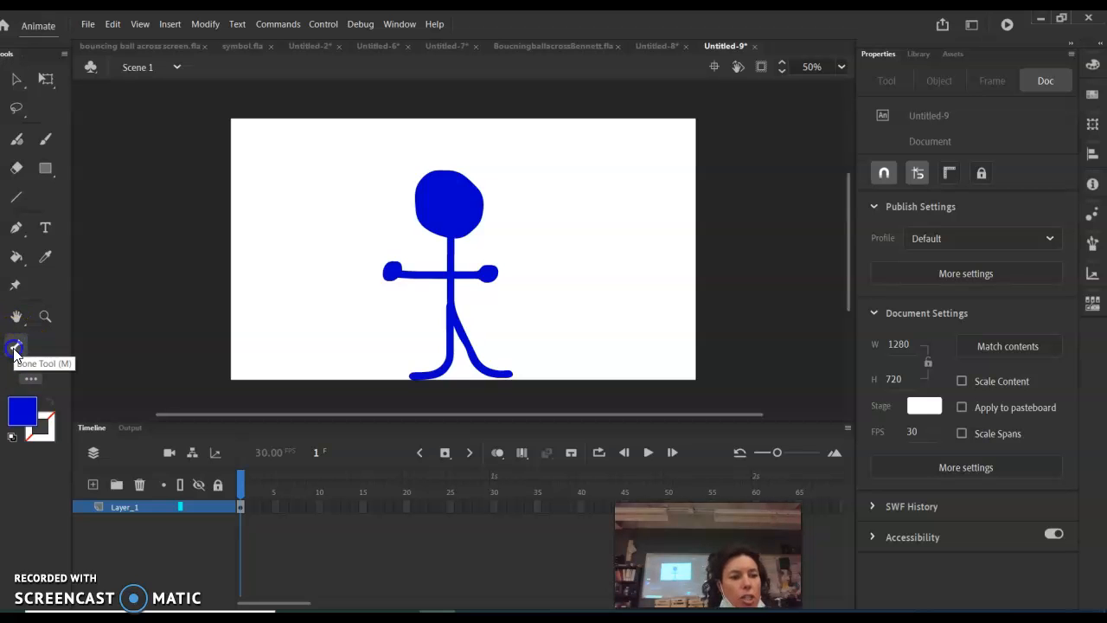
left_click(452, 323)
left_click_drag(453, 323, 452, 297)
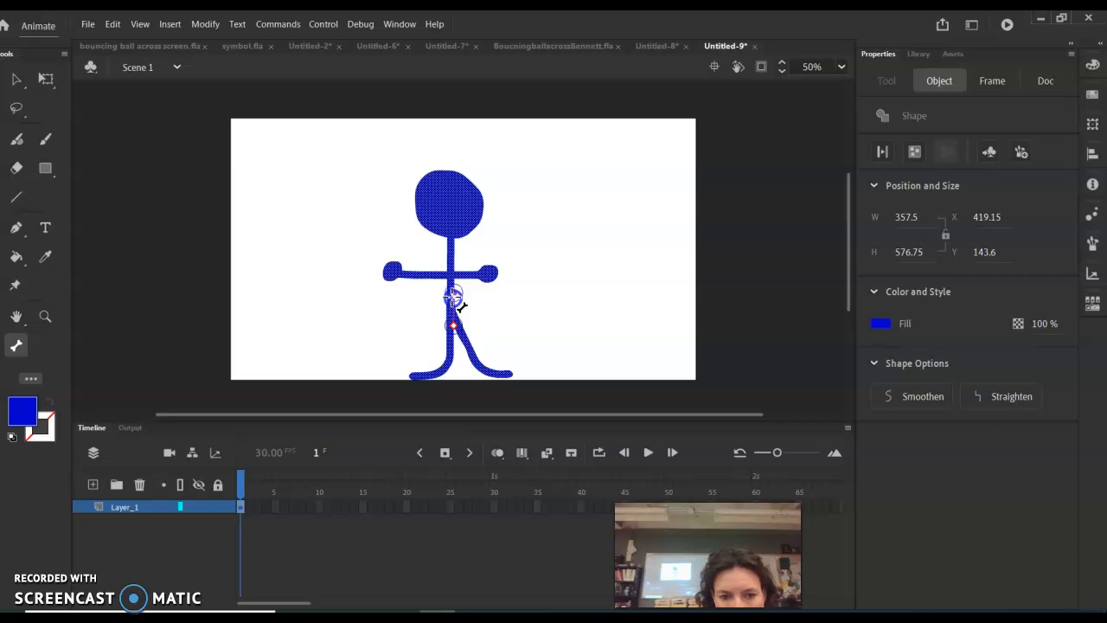
left_click_drag(453, 295, 455, 296)
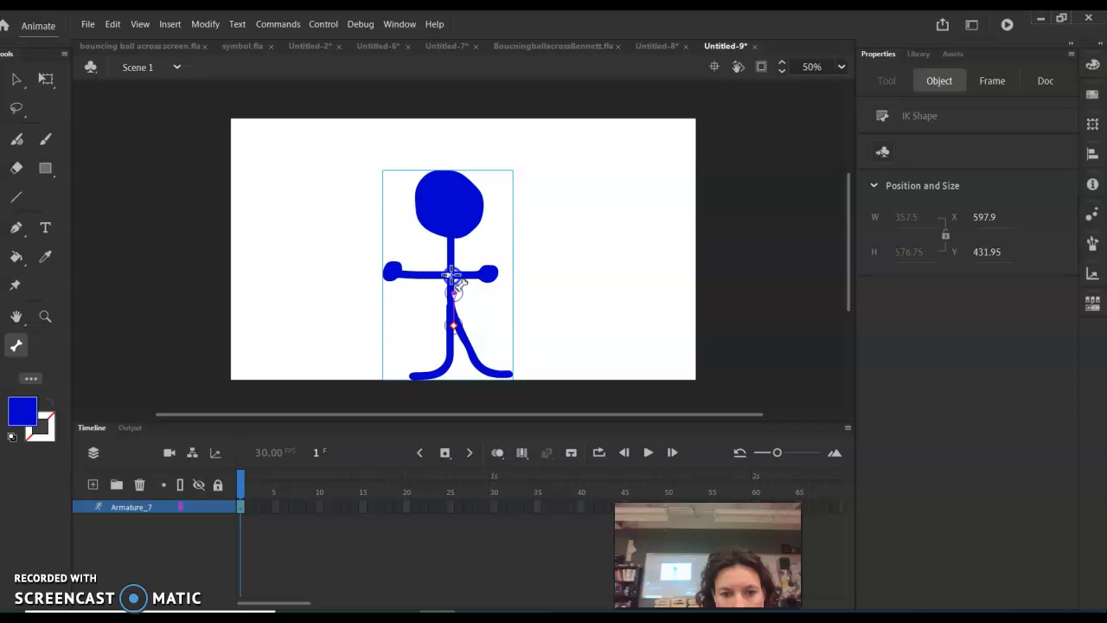
left_click(112, 23)
left_click(113, 39)
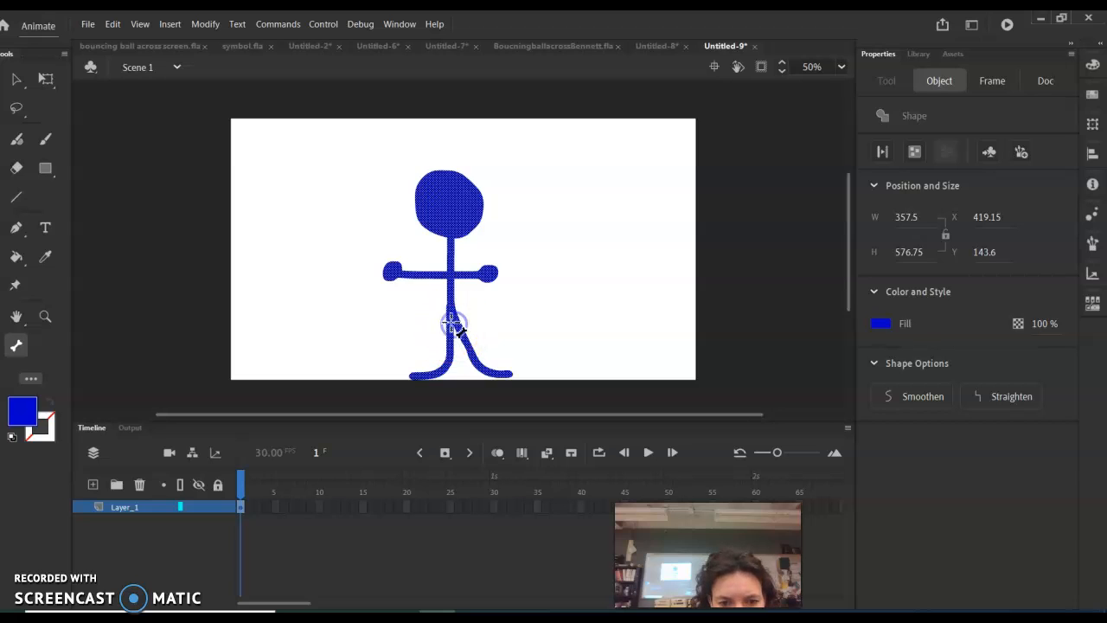
Add bones from the figure's hips up the torso to the shoulders and outward through both arms to the hands.
left_click_drag(452, 325, 450, 295)
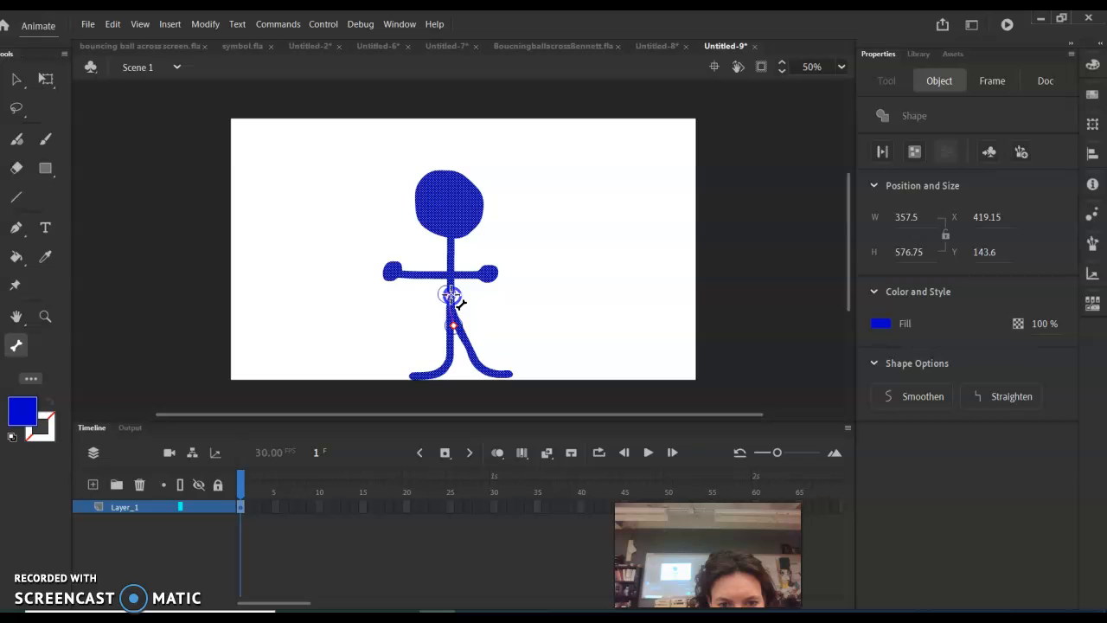
left_click_drag(452, 295, 453, 296)
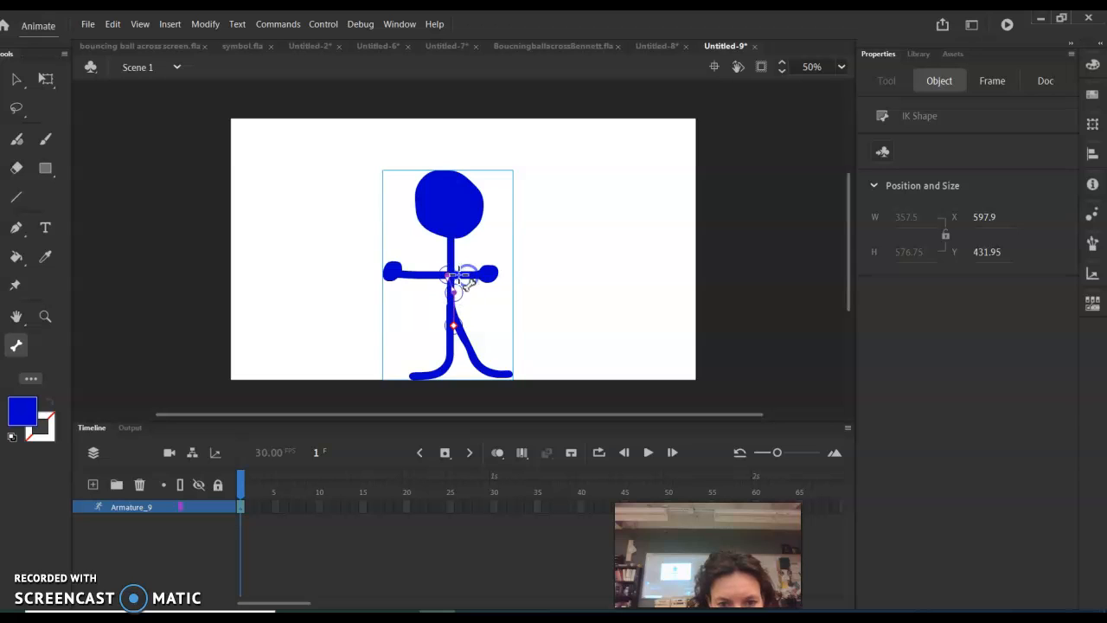
left_click_drag(449, 275, 446, 327)
left_click(450, 275)
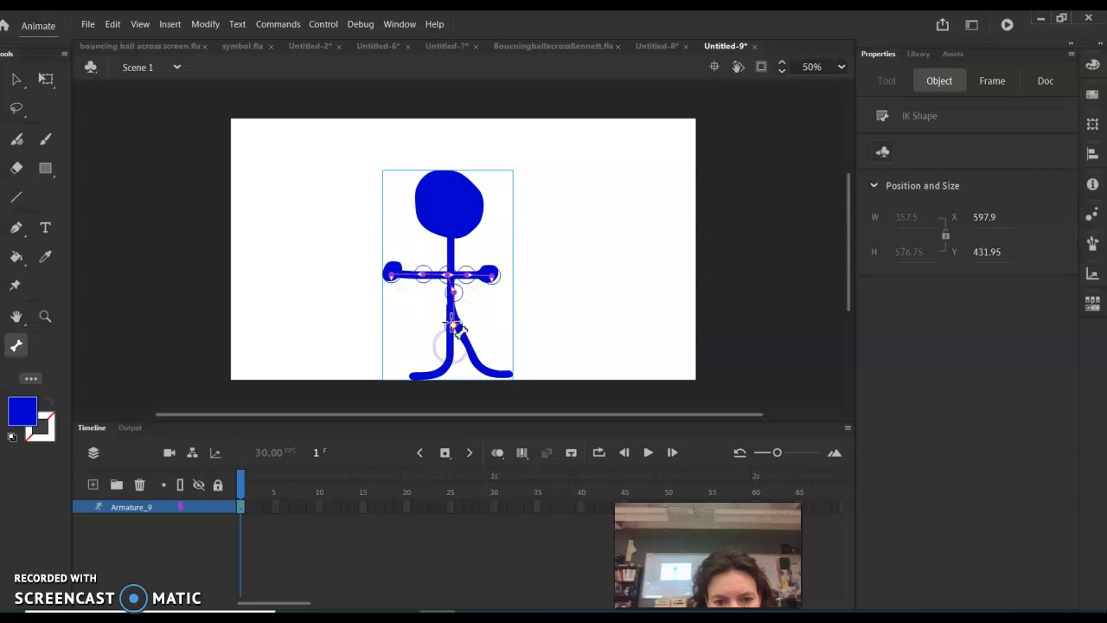
Add bones from the hips down both legs to the feet and from the neck to the top of the head.
left_click(450, 346)
left_click_drag(451, 347, 430, 385)
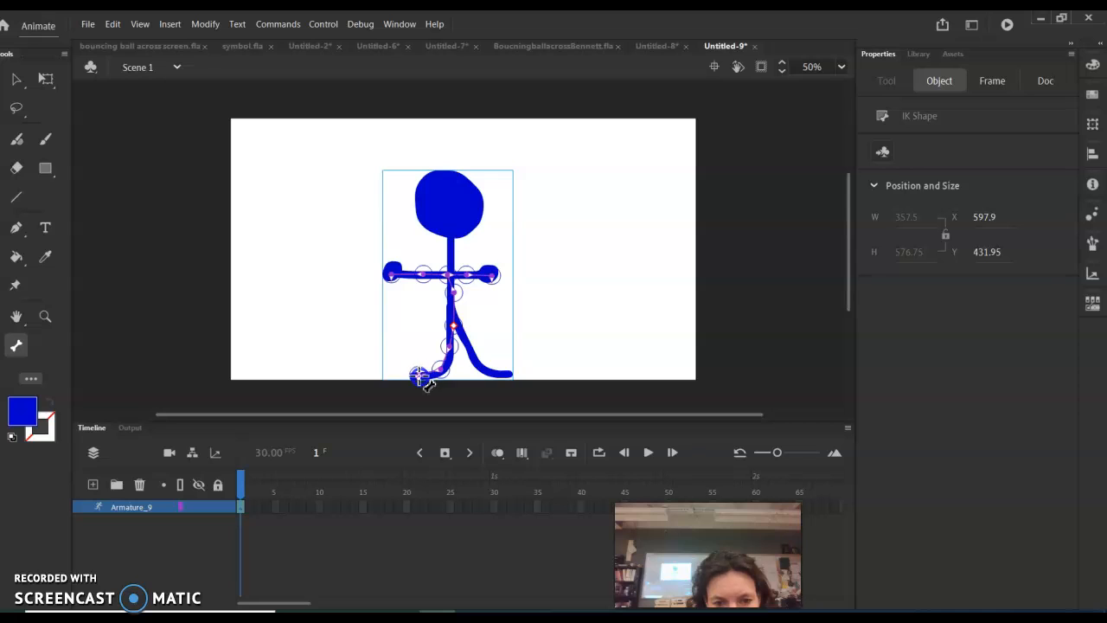
left_click_drag(455, 325, 507, 374)
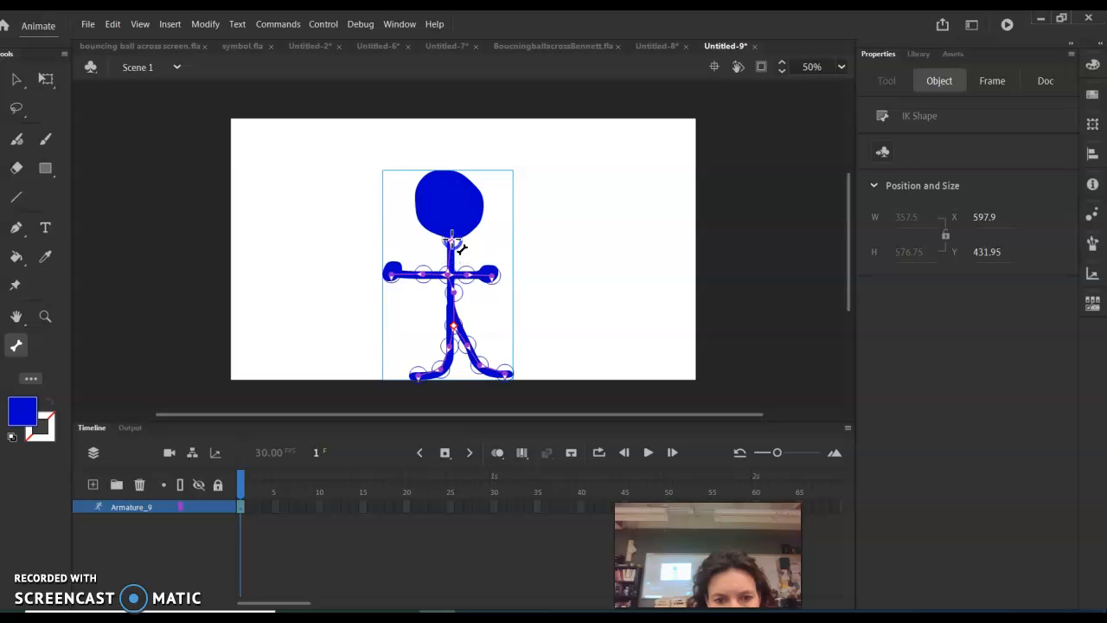
left_click_drag(452, 239, 447, 169)
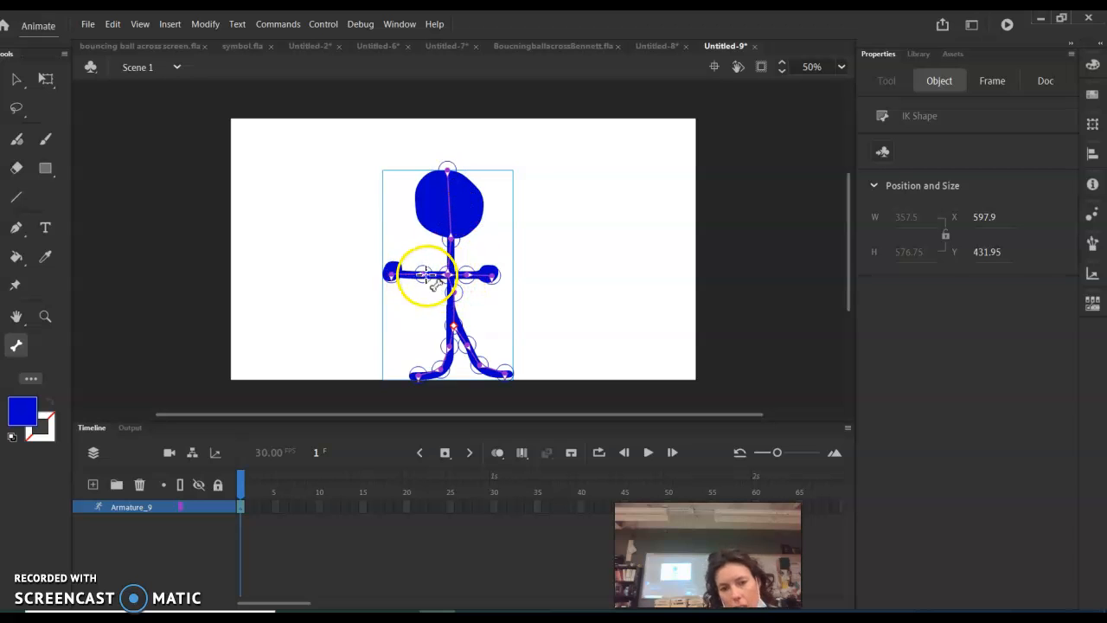
Examine the stick figure's bone placement from head to feet at 200% zoom.
left_click(840, 67)
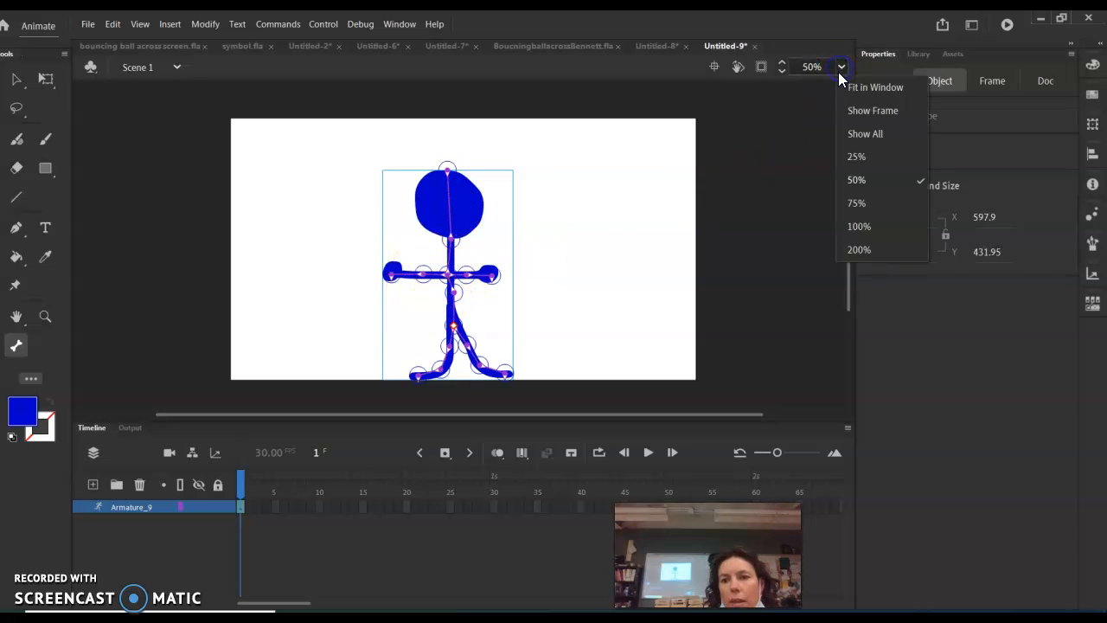
left_click(859, 250)
scroll(507, 271, "up", 2)
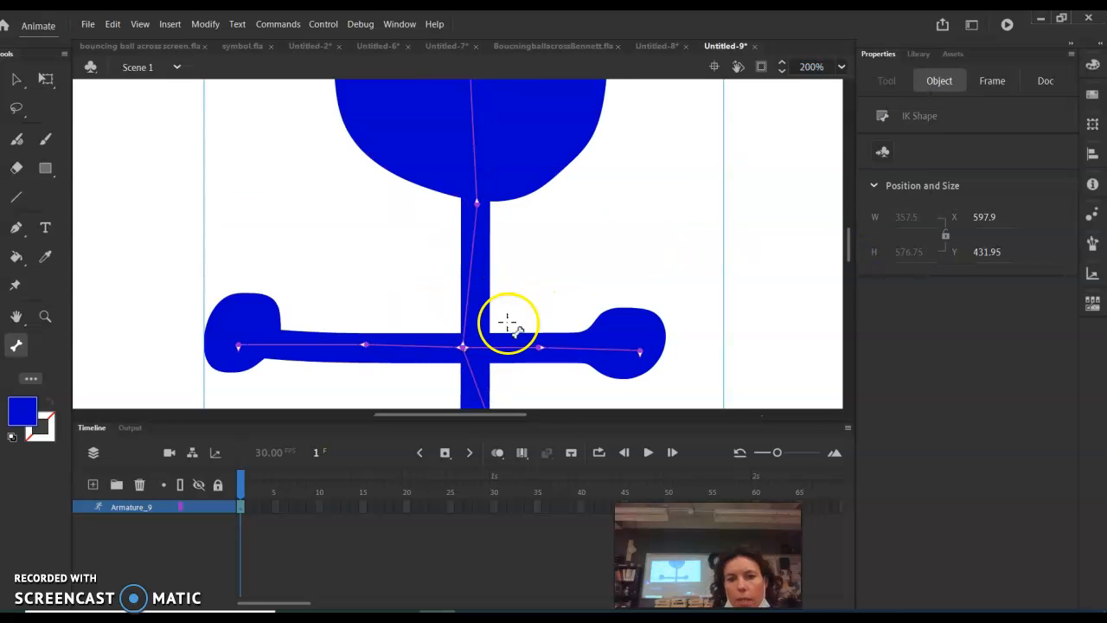
scroll(481, 221, "up", 5)
scroll(485, 223, "down", 4)
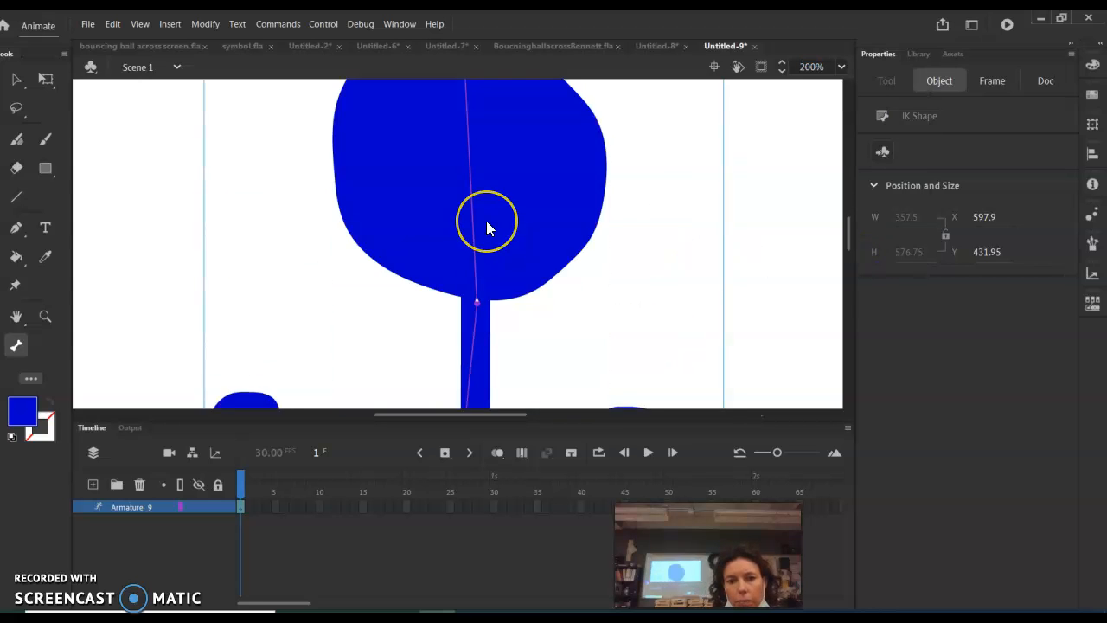
scroll(486, 220, "down", 3)
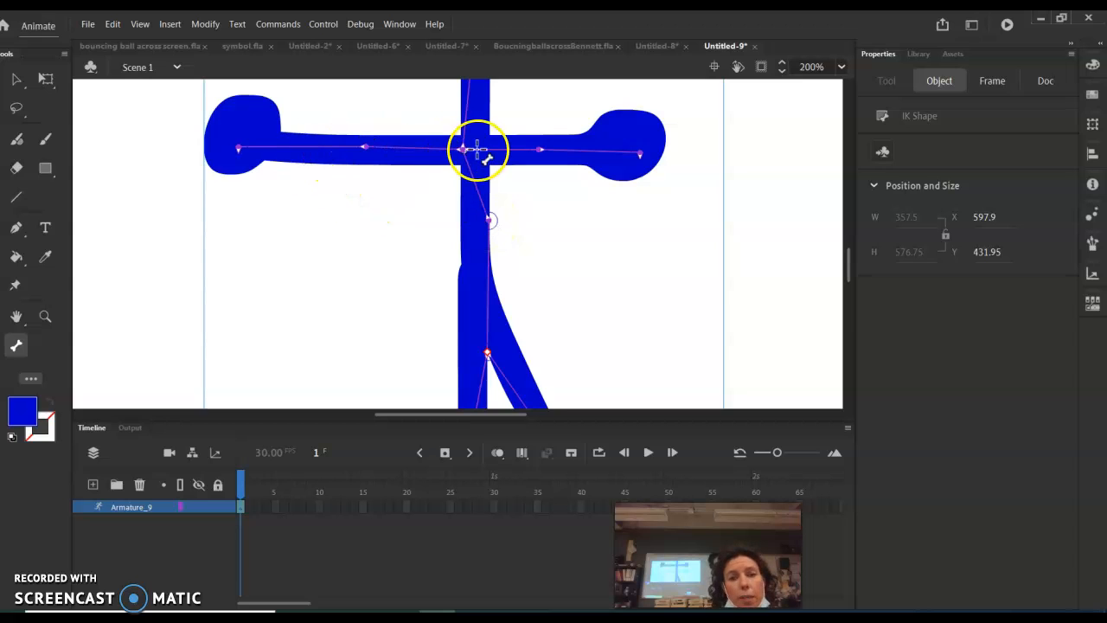
scroll(485, 179, "up", 7)
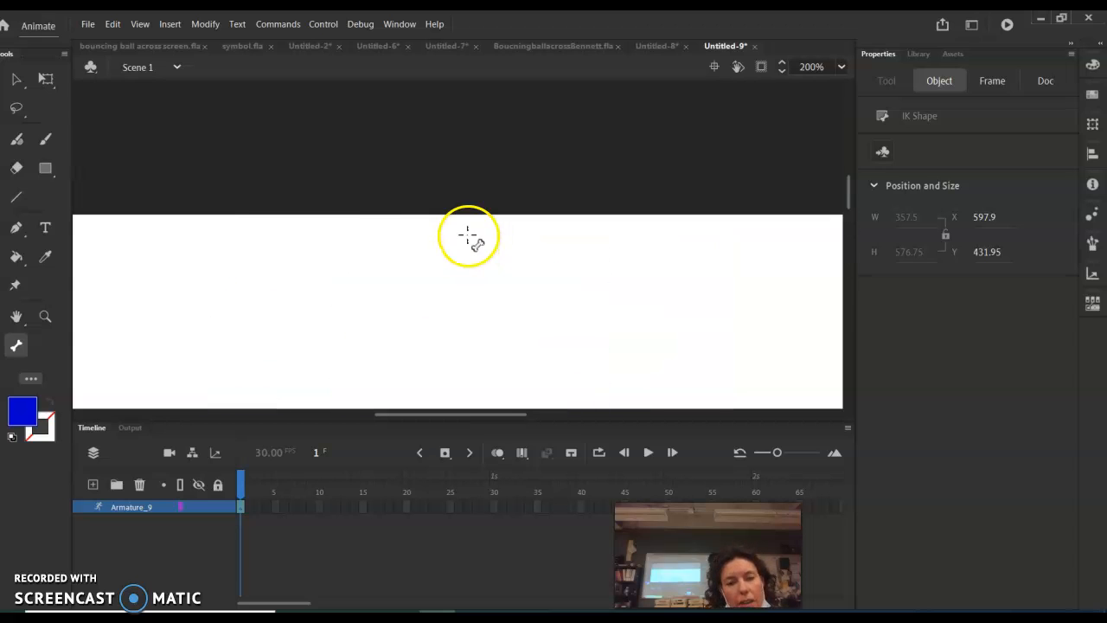
scroll(432, 225, "down", 3)
left_click_drag(463, 227, 549, 186)
left_click(549, 187)
scroll(506, 188, "down", 3)
scroll(505, 190, "up", 3)
scroll(503, 190, "down", 2)
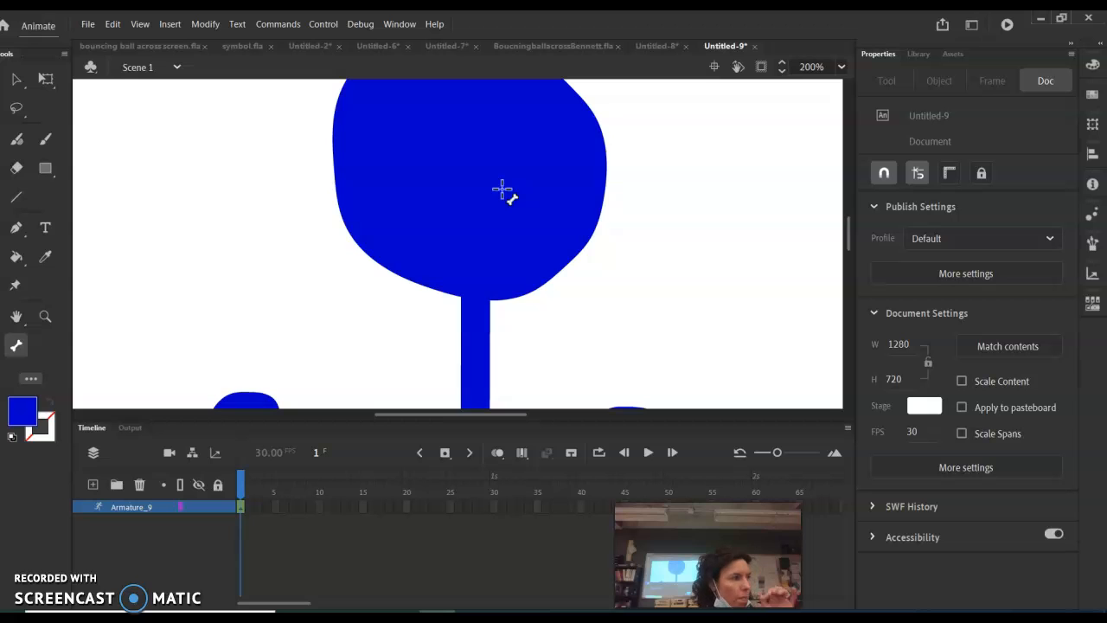
left_click(494, 206)
left_click(172, 500)
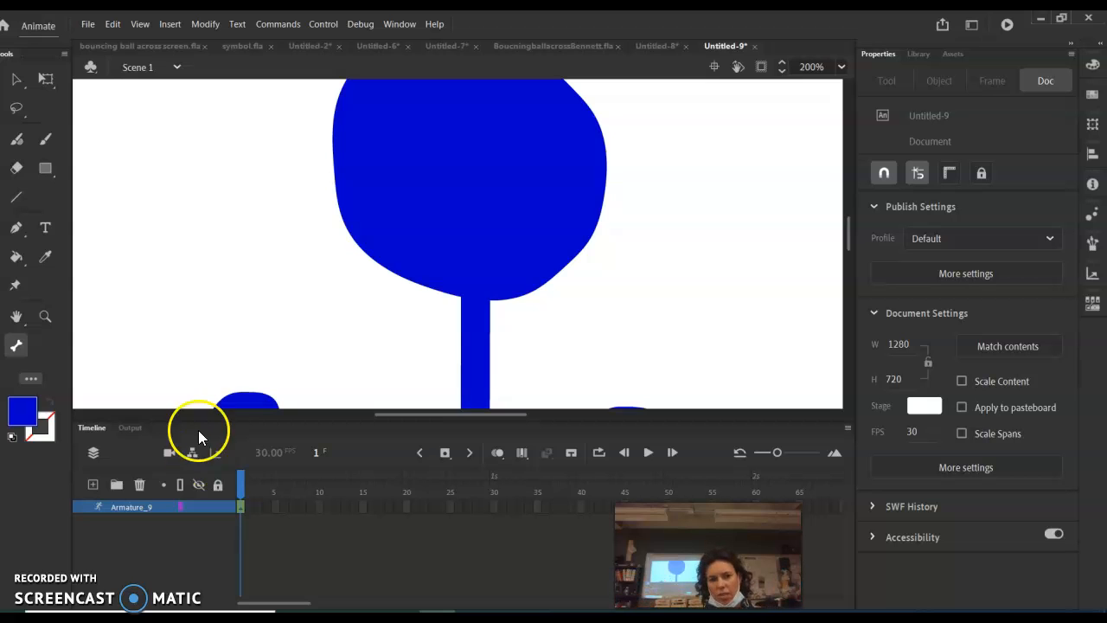
scroll(272, 346, "down", 5)
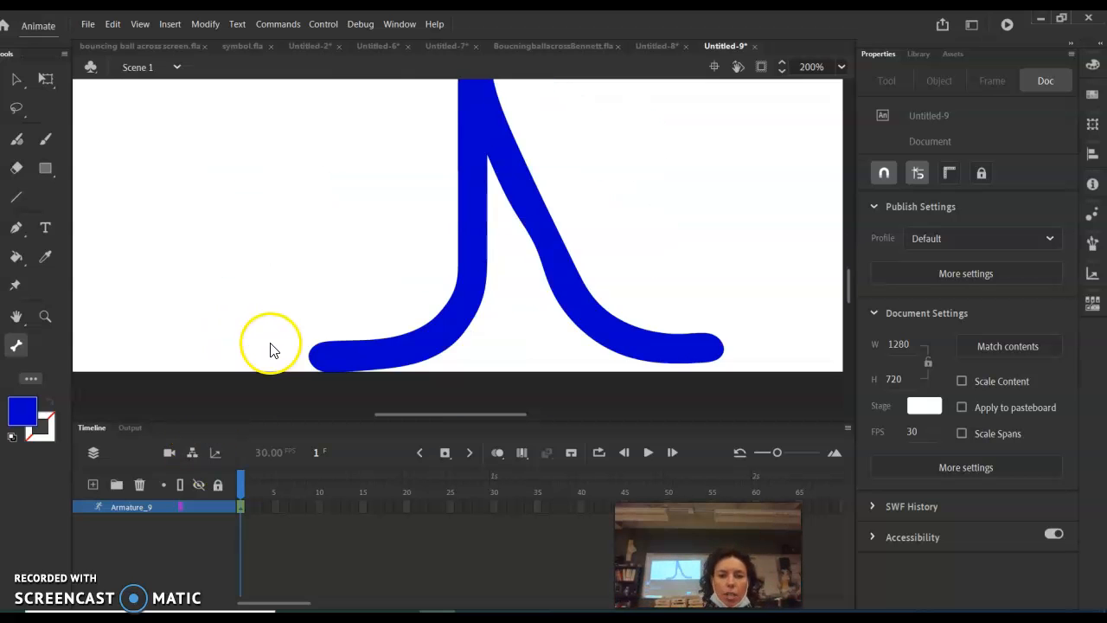
scroll(270, 344, "up", 1)
scroll(271, 343, "up", 4)
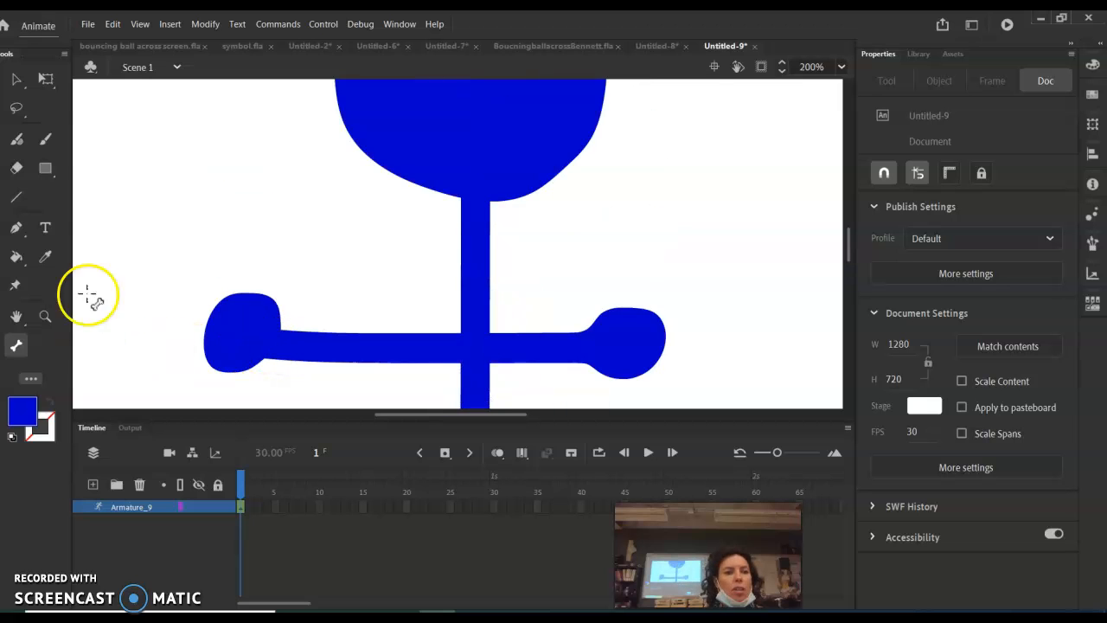
Select the Armature_9 layer to show its bones and return the stage zoom to 50%.
left_click(14, 344)
left_click(130, 507)
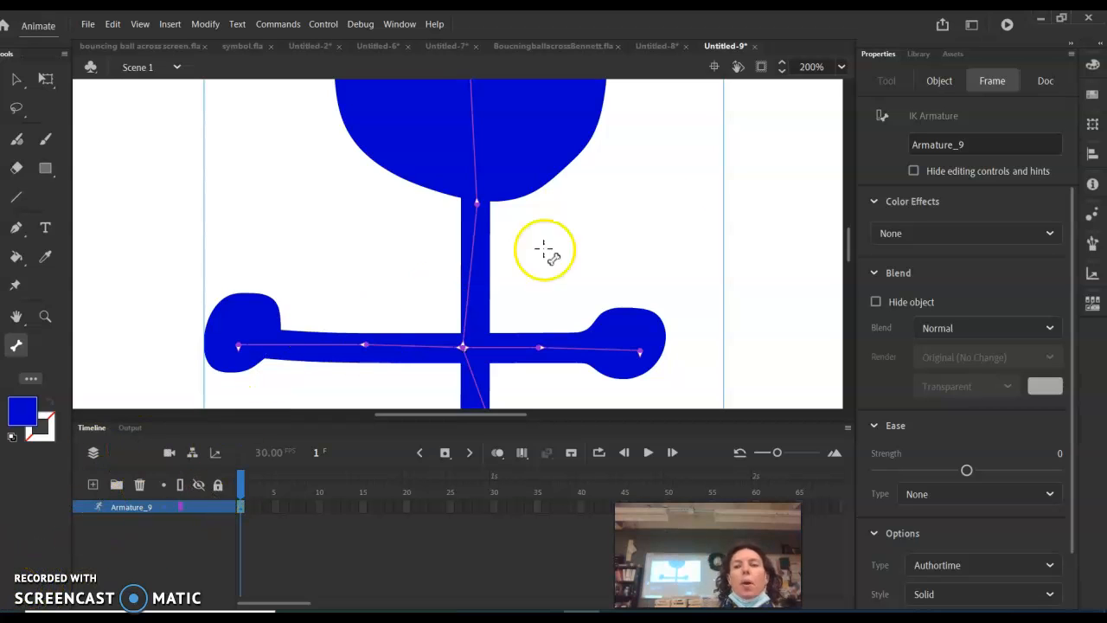
left_click(841, 67)
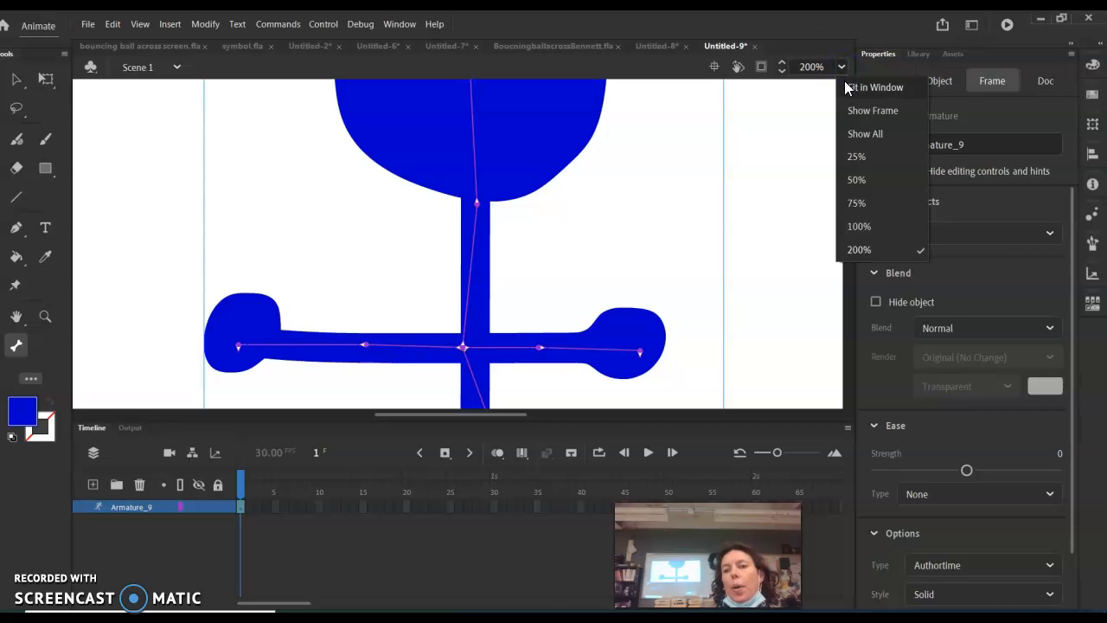
left_click(859, 180)
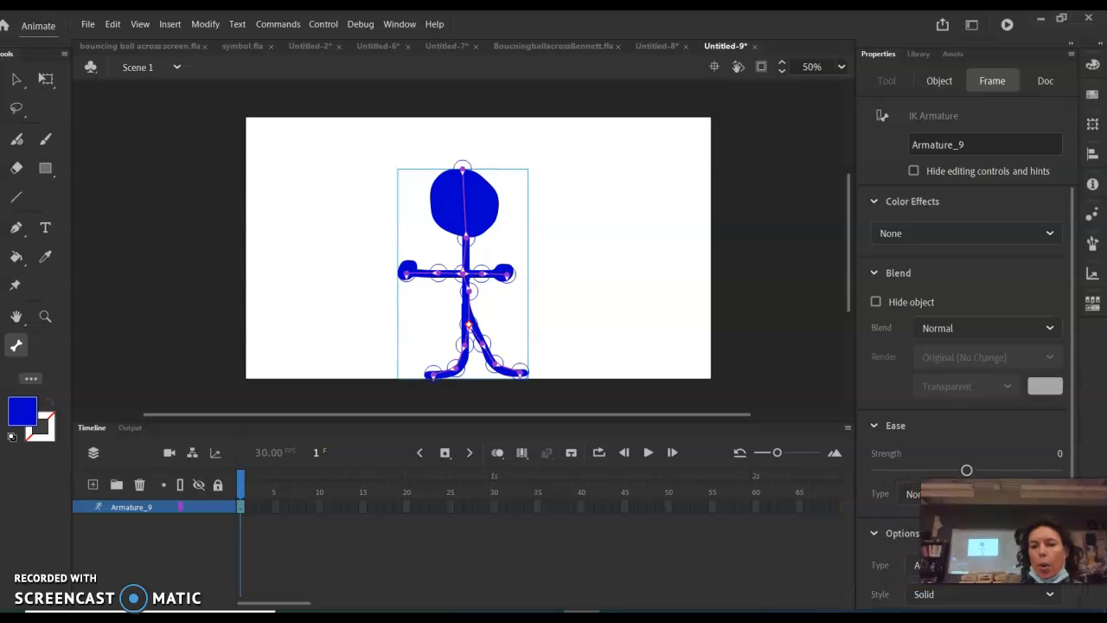
Extend the armature layer by inserting a frame at frame 60.
left_click(758, 508)
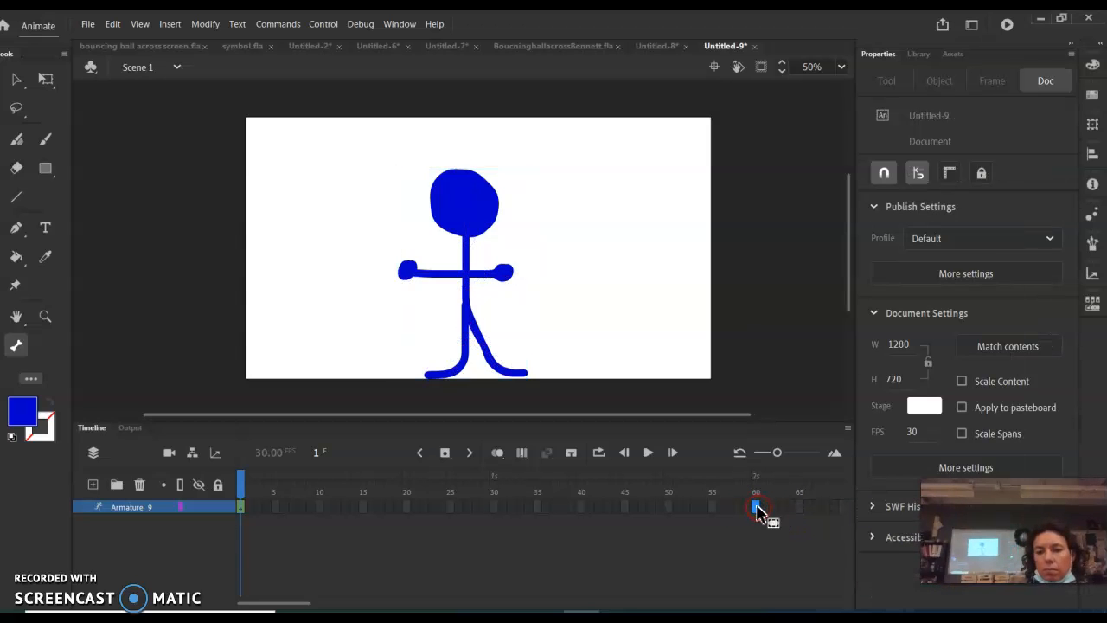
left_click(757, 508)
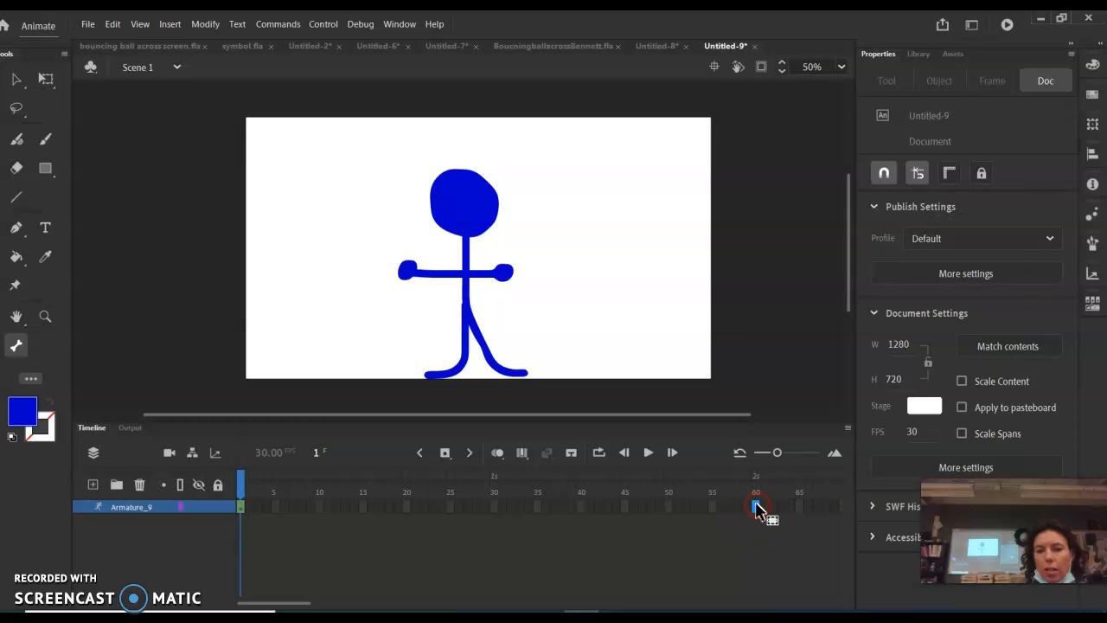
right_click(757, 505)
left_click(757, 505)
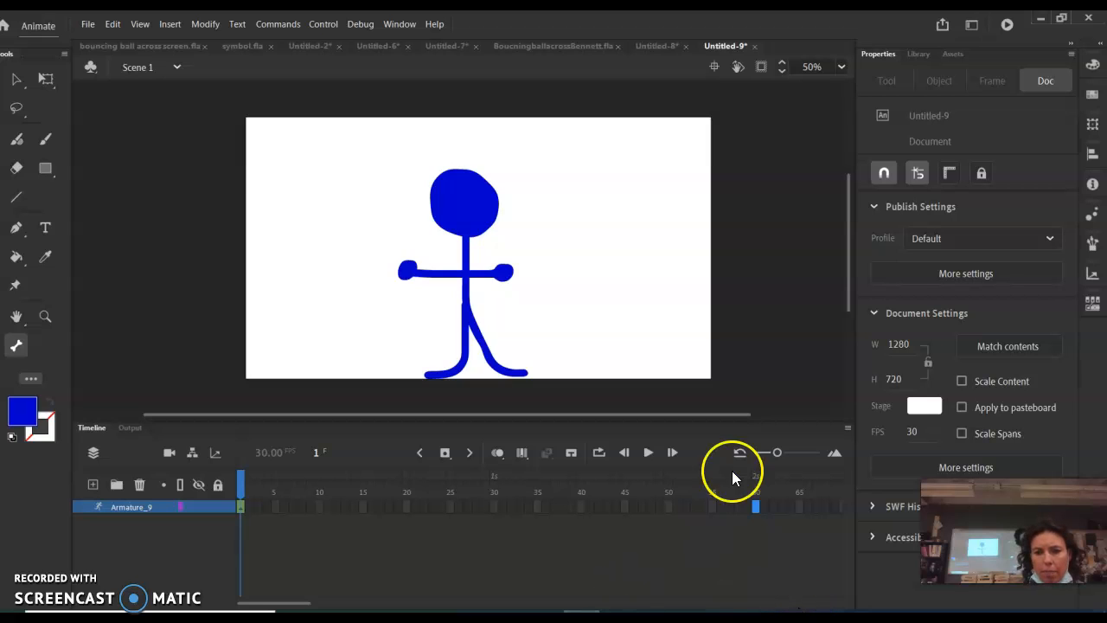
right_click(756, 506)
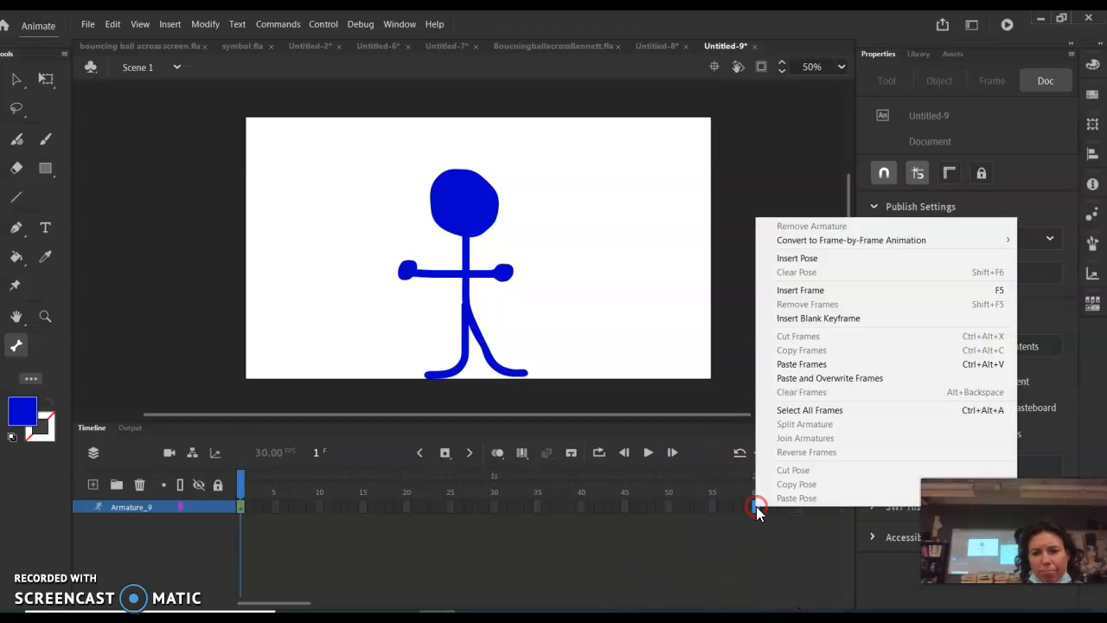
left_click(829, 290)
mouse_move(757, 484)
left_mouse_down()
mouse_move(245, 489)
mouse_move(757, 484)
left_mouse_up()
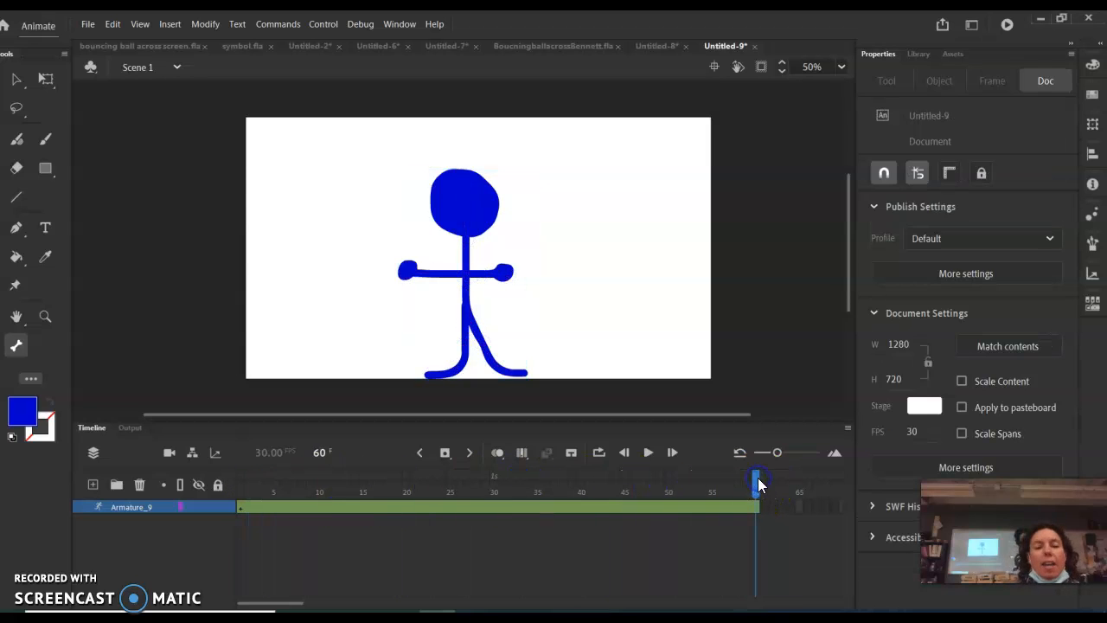
Insert a pose at frame 10 and raise the figure's left-hand arm by moving its bones with the Selection tool.
left_click(323, 509)
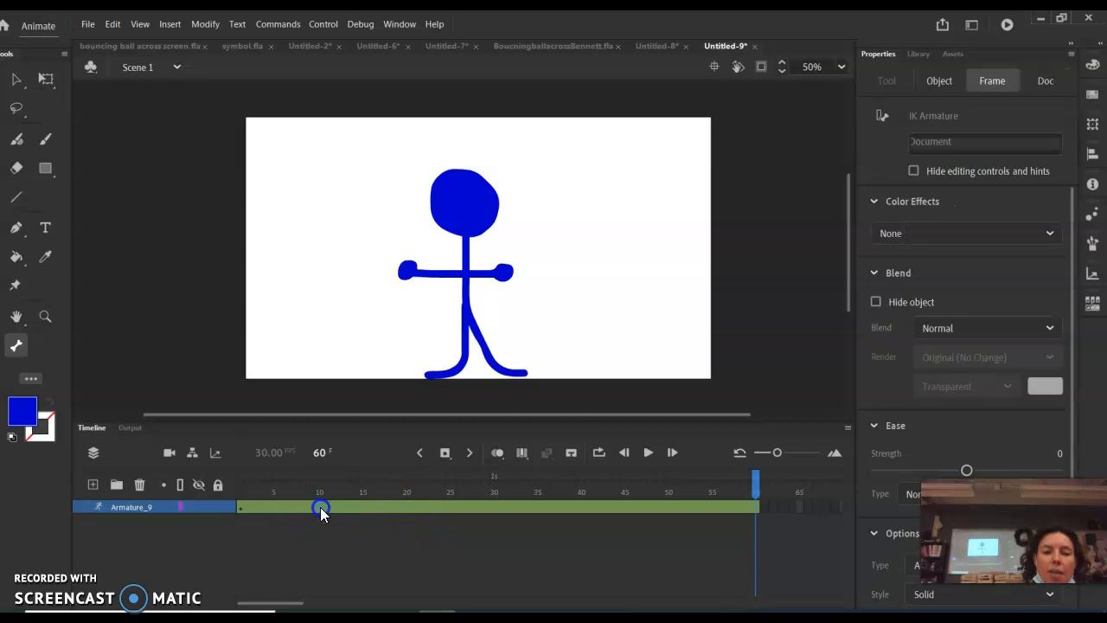
right_click(320, 507)
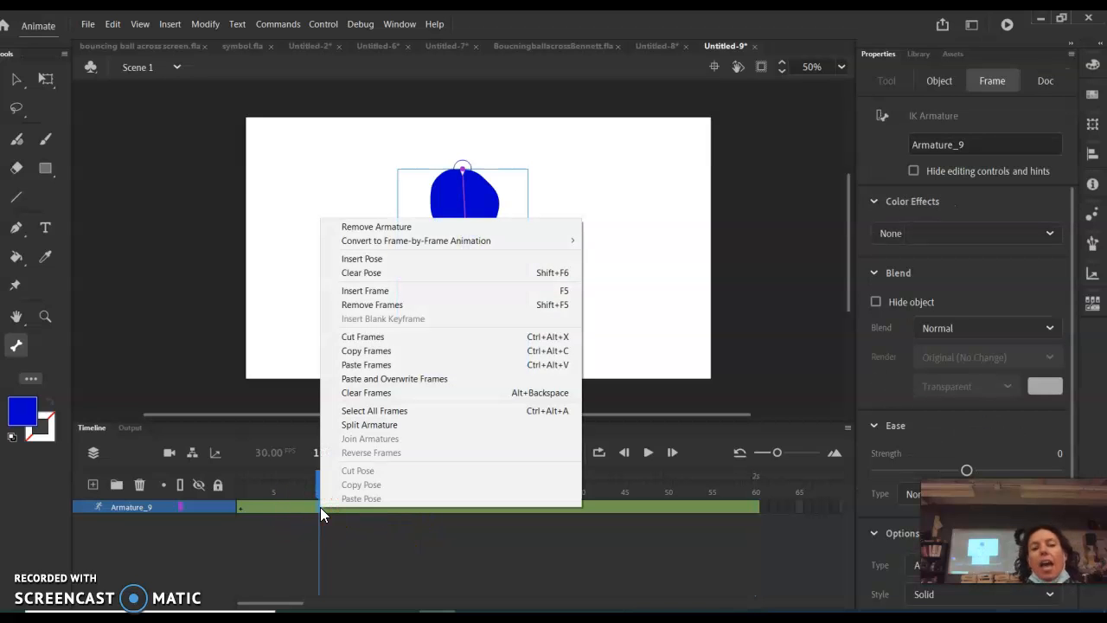
left_click(375, 259)
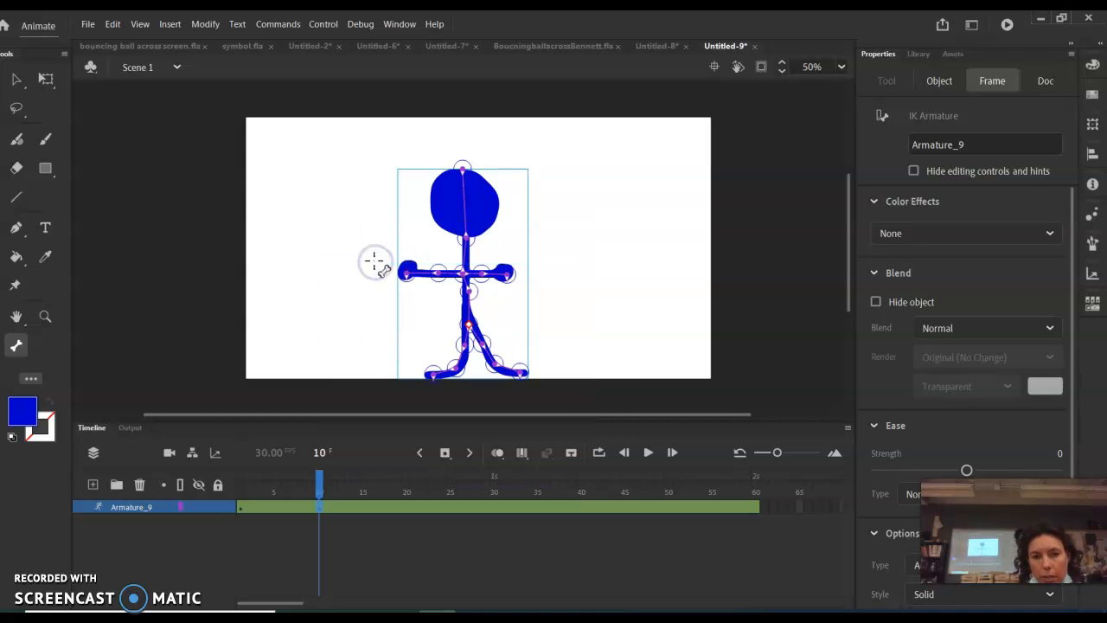
left_click(19, 82)
left_click(395, 297)
left_click(442, 291)
mouse_move(440, 277)
left_mouse_down()
mouse_move(435, 248)
mouse_move(441, 266)
left_mouse_up()
left_click_drag(428, 271, 441, 270)
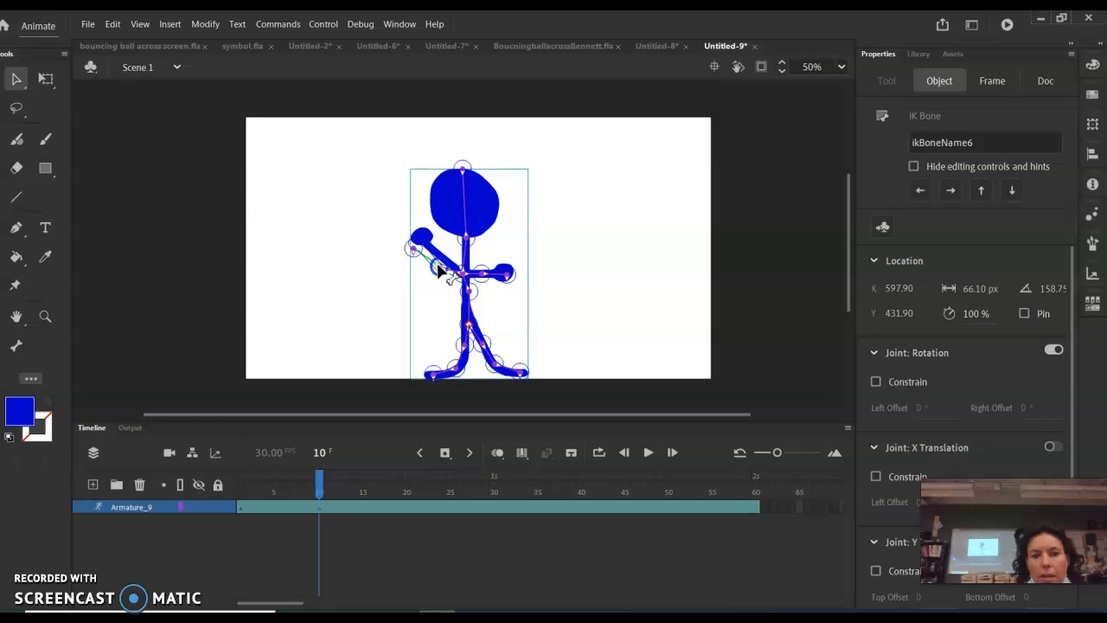
Raise the right-hand arm, tilt the head left and bend both legs up and outward at frame 10.
left_click_drag(511, 277, 455, 238)
left_click(463, 251)
left_click_drag(503, 370, 540, 336)
left_click_drag(441, 372, 407, 344)
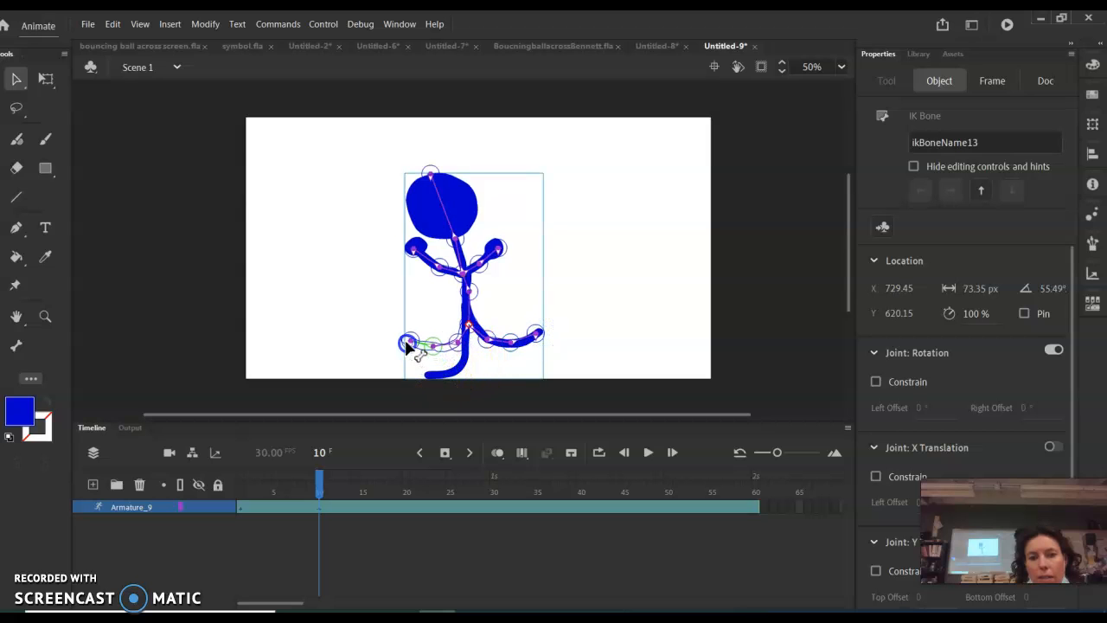
Insert a pose at frame 20 with the head tilted right, the left-hand arm and leg raised, and the right-hand arm and foot lowered.
left_click(407, 508)
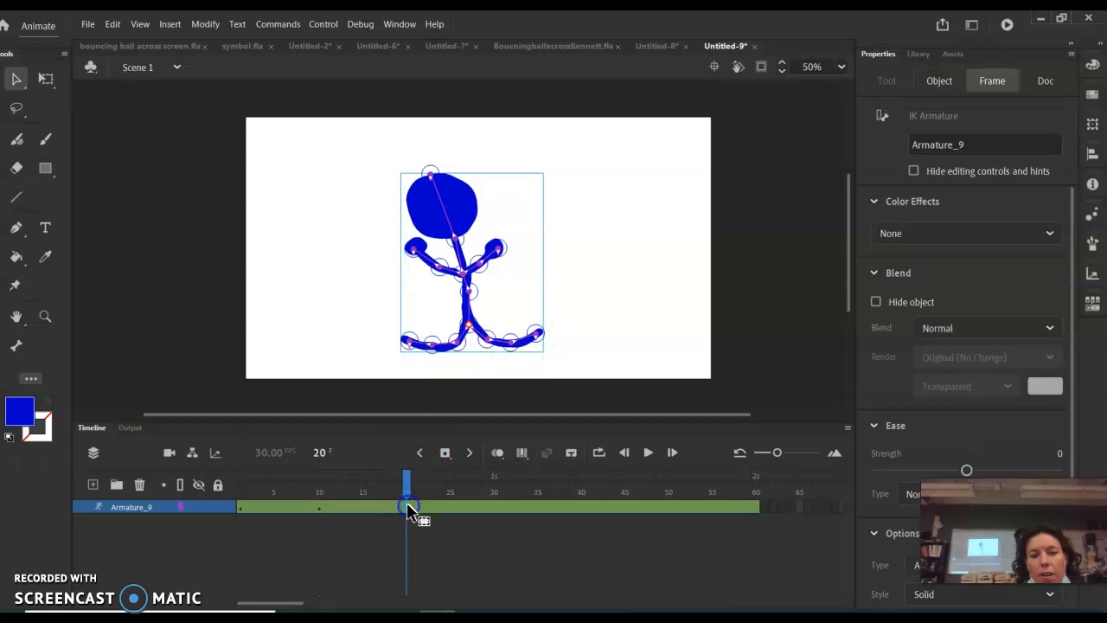
right_click(407, 508)
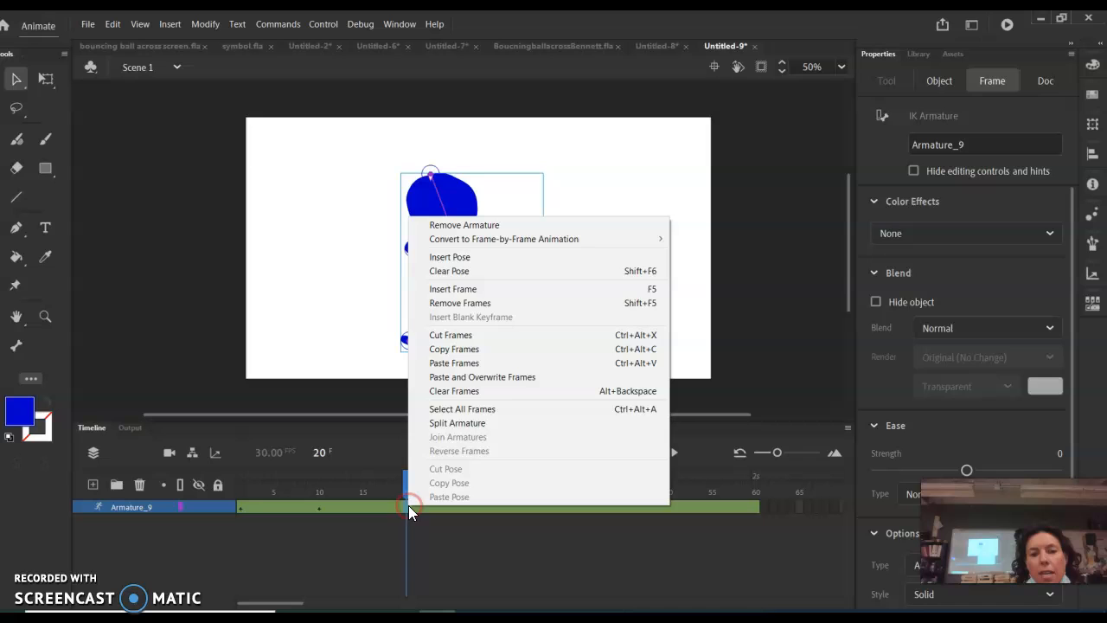
left_click(490, 260)
left_click_drag(459, 230, 481, 170)
left_click_drag(495, 246, 531, 294)
left_click_drag(537, 336, 534, 364)
left_click_drag(421, 265, 420, 227)
left_click_drag(410, 340, 411, 286)
Insert a pose at frame 30 with the torso and head leaning left, the left-hand arm lowered and the right-hand leg raised.
left_click(499, 507)
right_click(499, 507)
left_click(556, 258)
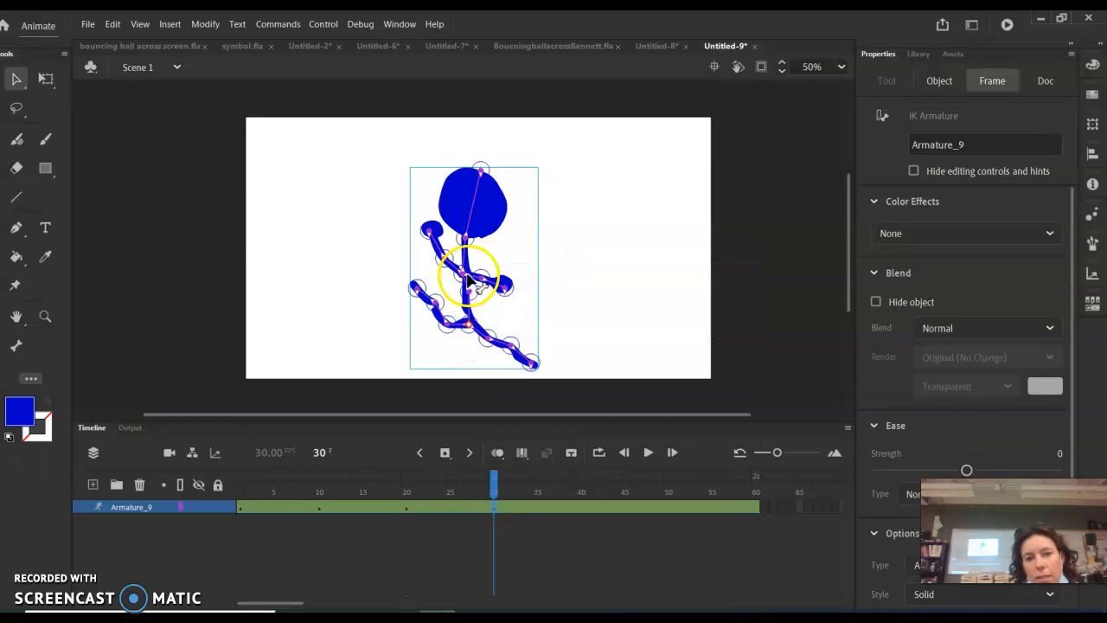
left_click_drag(472, 297, 399, 324)
left_click_drag(534, 369, 542, 328)
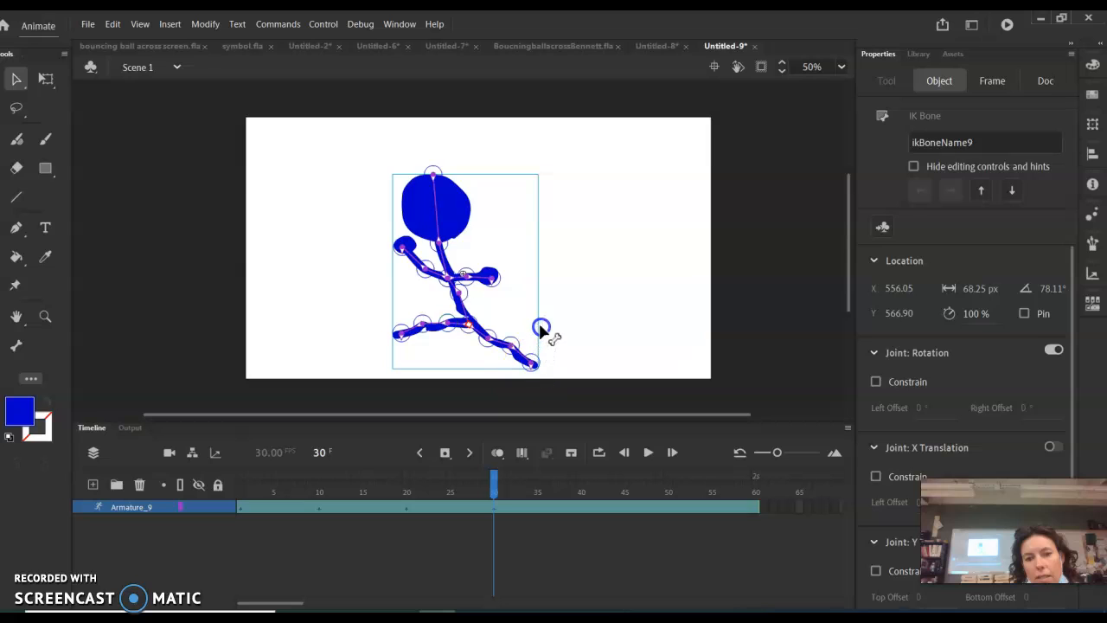
left_click_drag(533, 369, 551, 299)
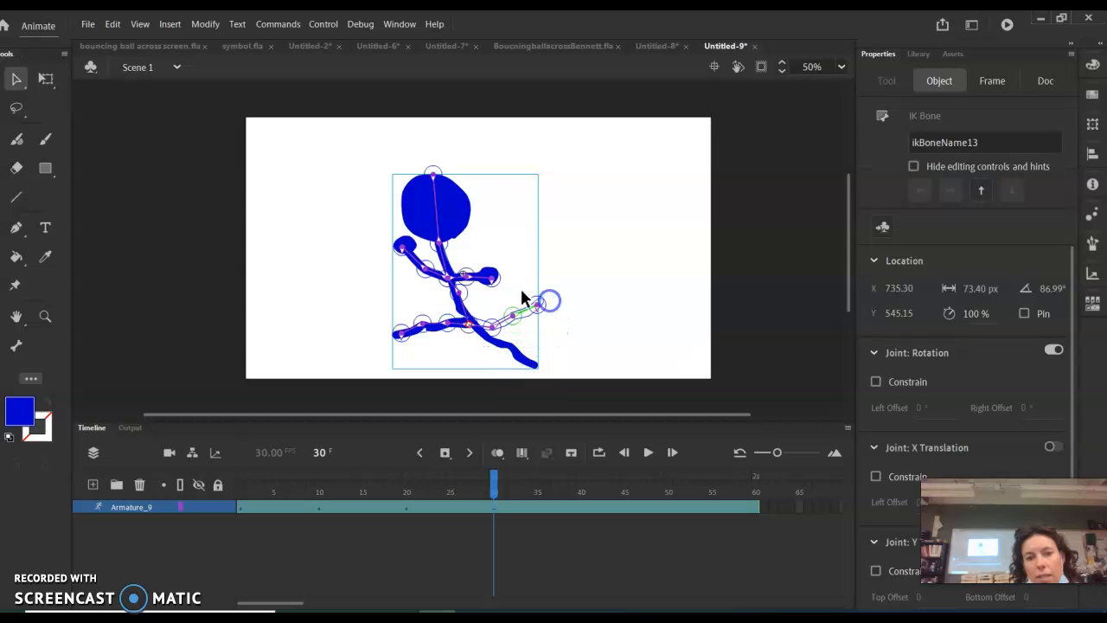
left_click_drag(423, 264, 410, 294)
left_click_drag(437, 248, 412, 268)
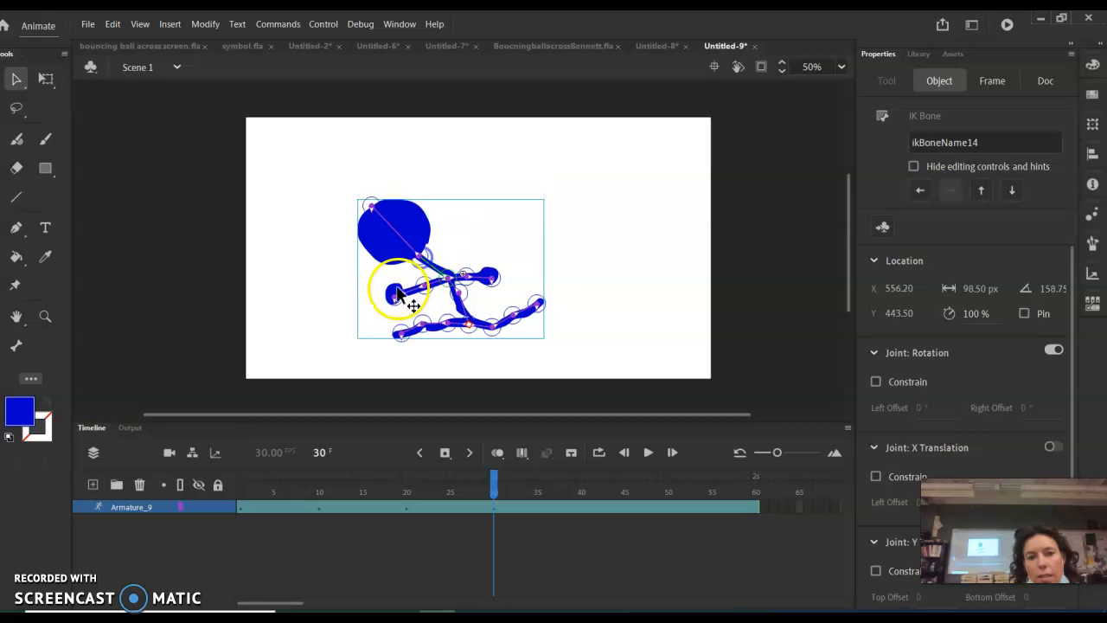
Insert a pose at frame 40 with the torso and head upright, the right-hand leg lowered and the left-hand arm raised.
left_click(585, 511)
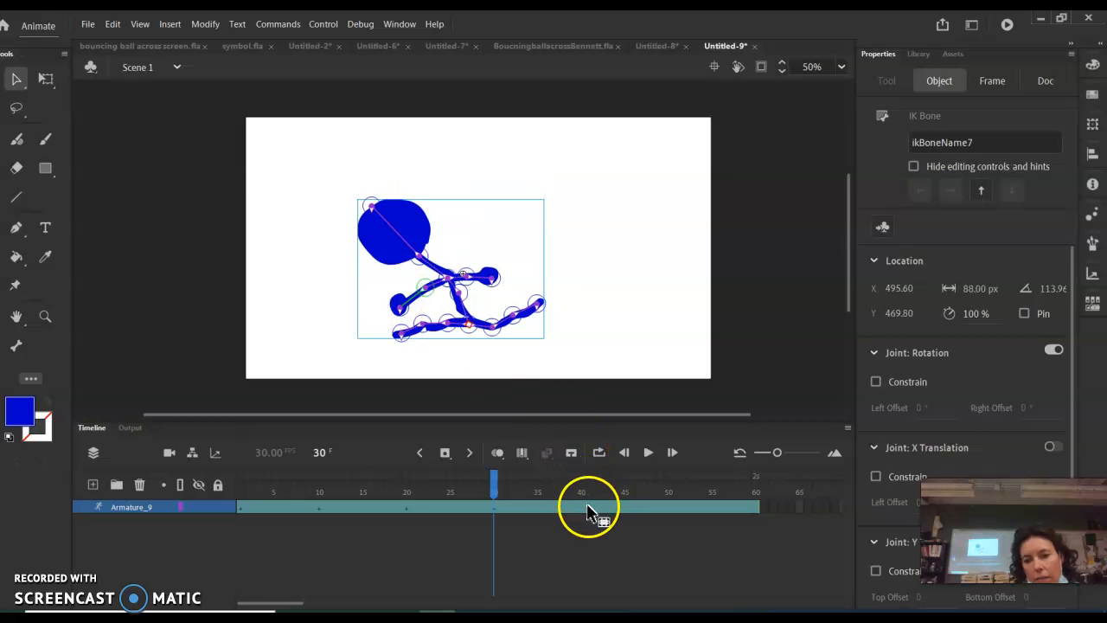
right_click(585, 511)
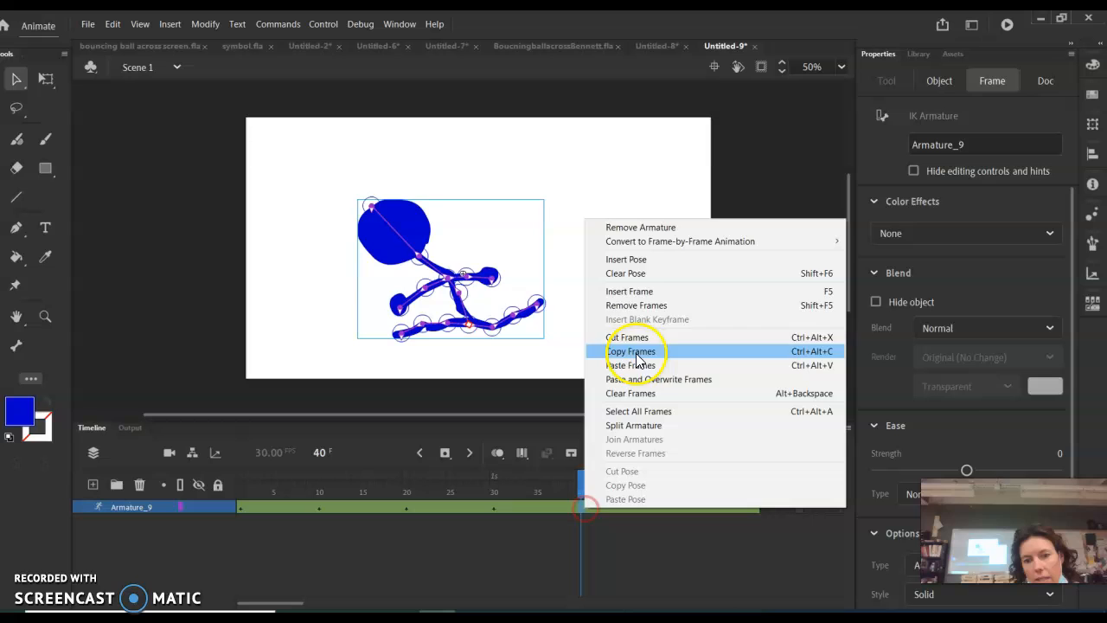
left_click(638, 264)
left_click_drag(472, 325, 519, 371)
left_click(430, 311)
left_click(433, 261)
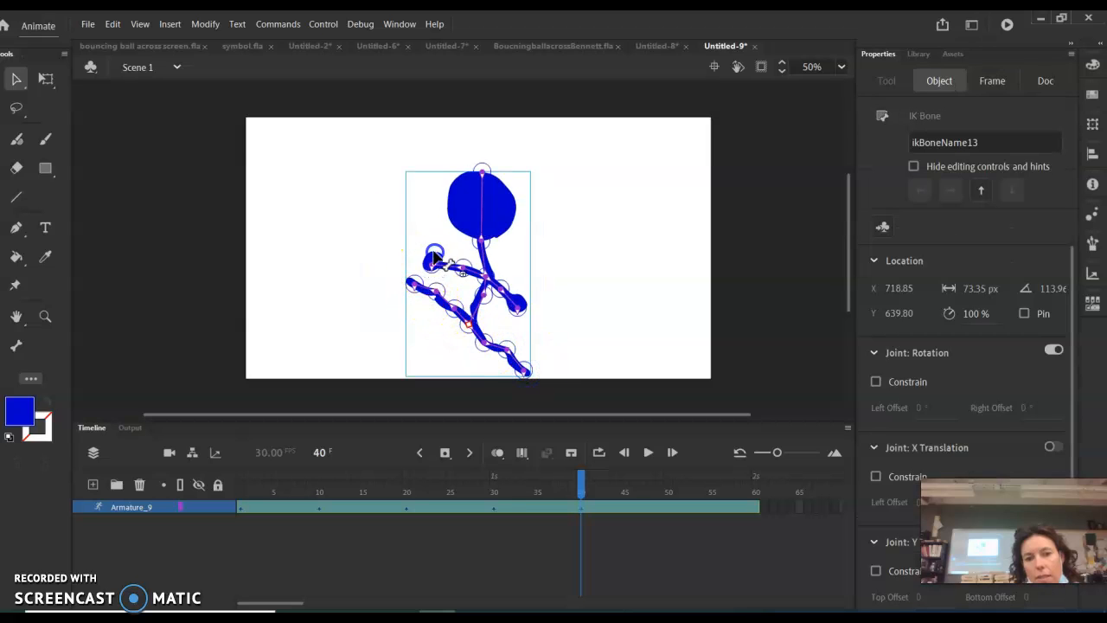
left_click_drag(434, 266, 446, 249)
left_click(517, 312)
left_click(519, 309)
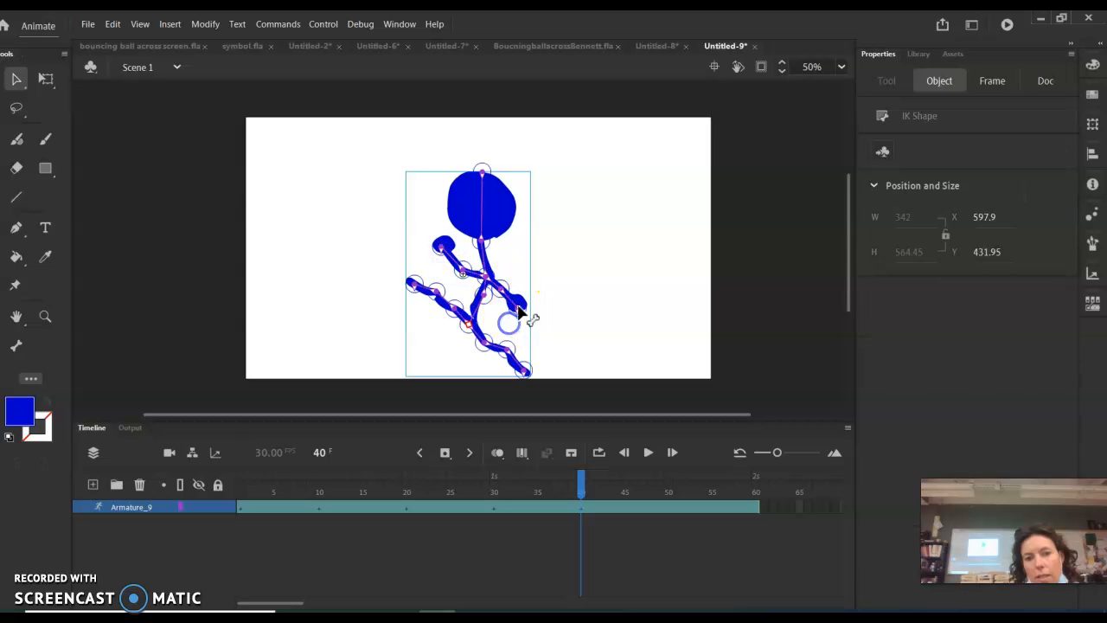
Tilt the head over to the right and raise the left-hand foot higher in the frame 40 pose.
left_click_drag(484, 170, 544, 194)
left_click_drag(488, 279, 492, 275)
left_click(426, 260)
left_click_drag(416, 292, 435, 260)
left_click(520, 371)
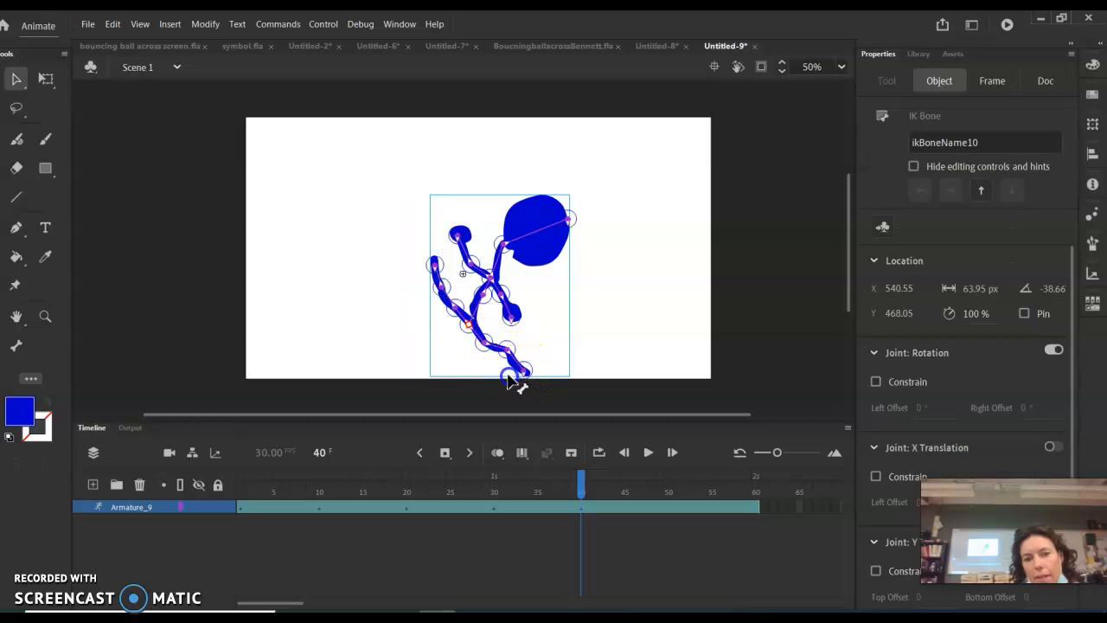
left_click(514, 372)
Insert a pose at frame 50 of the armature layer.
right_click(668, 506)
left_click(669, 507)
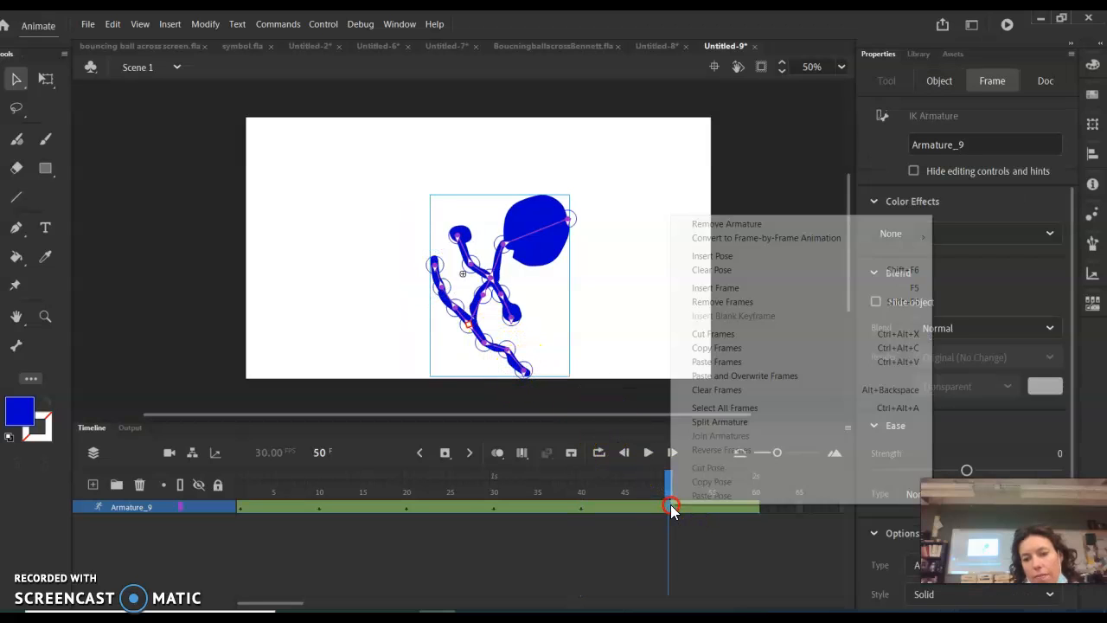
right_click(668, 507)
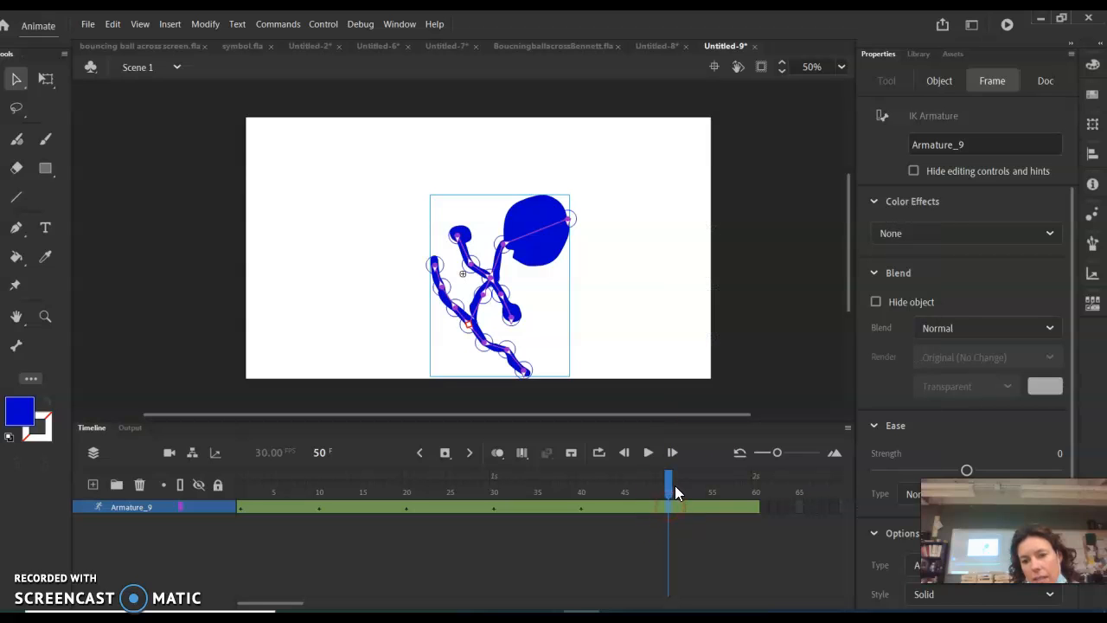
right_click(670, 504)
left_click(673, 505)
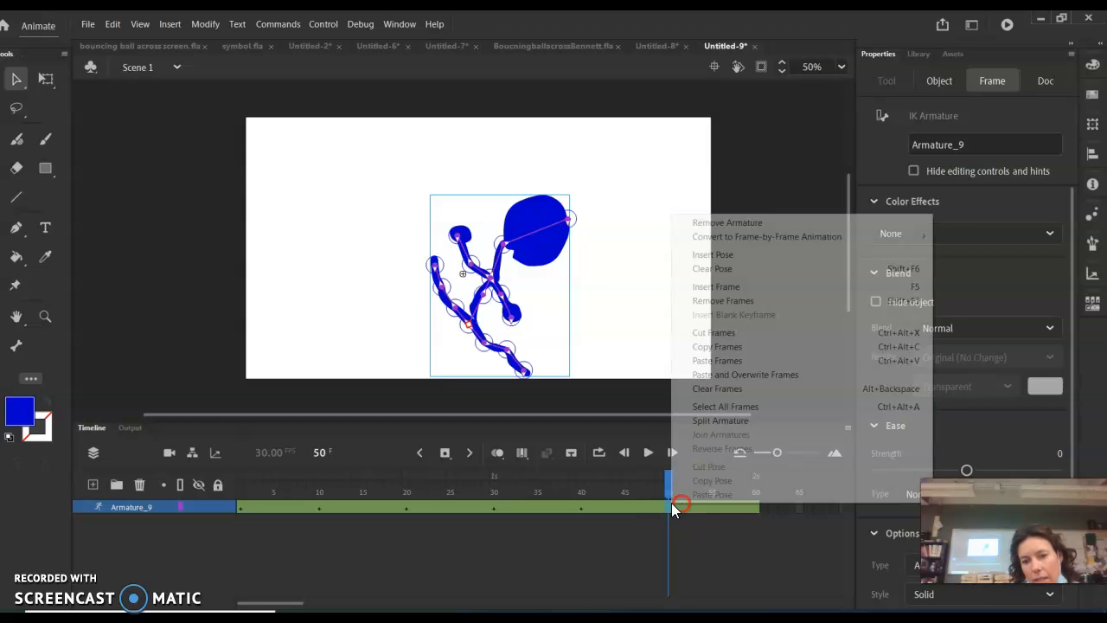
left_click(672, 503)
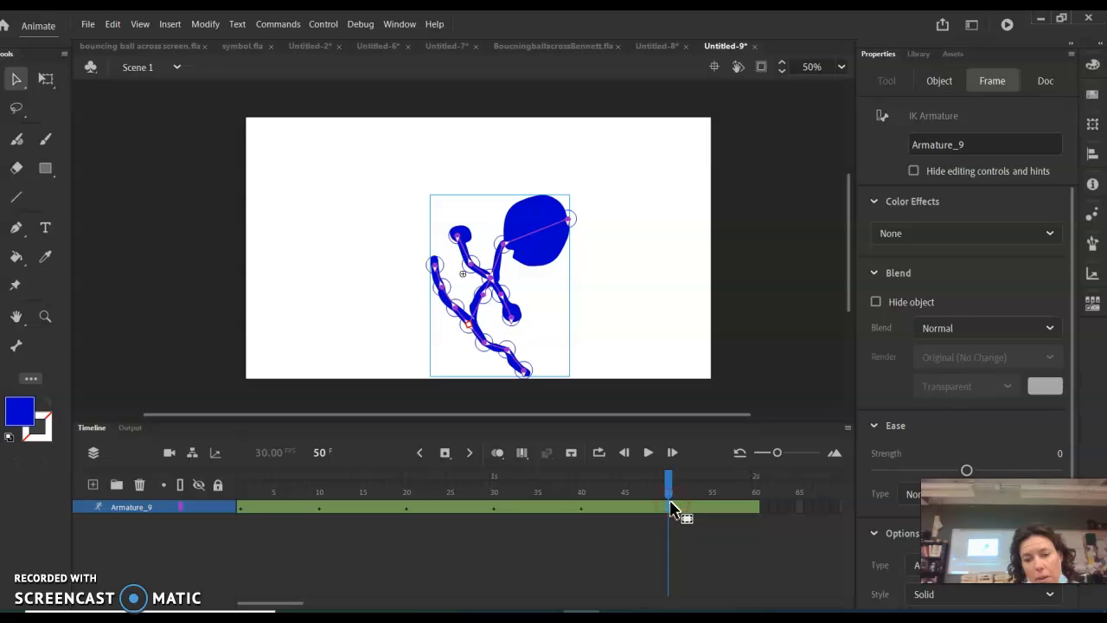
right_click(671, 507)
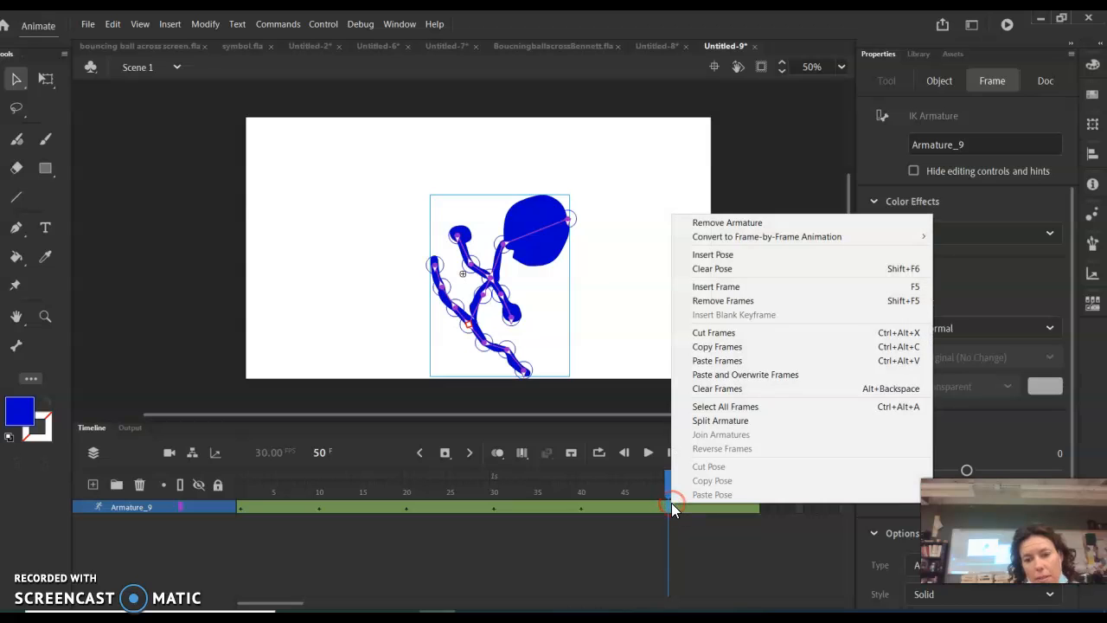
left_click(708, 270)
At frame 50, swing the lower leg out to the left and bend the torso and head down to the right.
left_click_drag(472, 322, 443, 263)
left_click(481, 391)
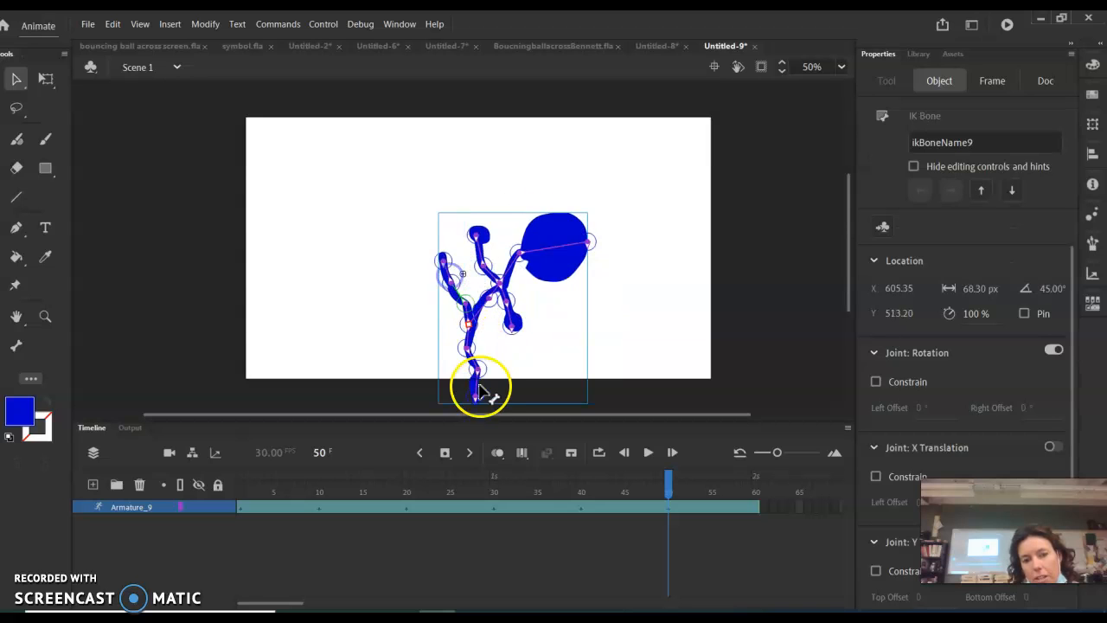
left_click_drag(478, 403, 405, 360)
left_click(512, 327)
left_click_drag(512, 327, 509, 346)
left_click_drag(503, 283, 523, 312)
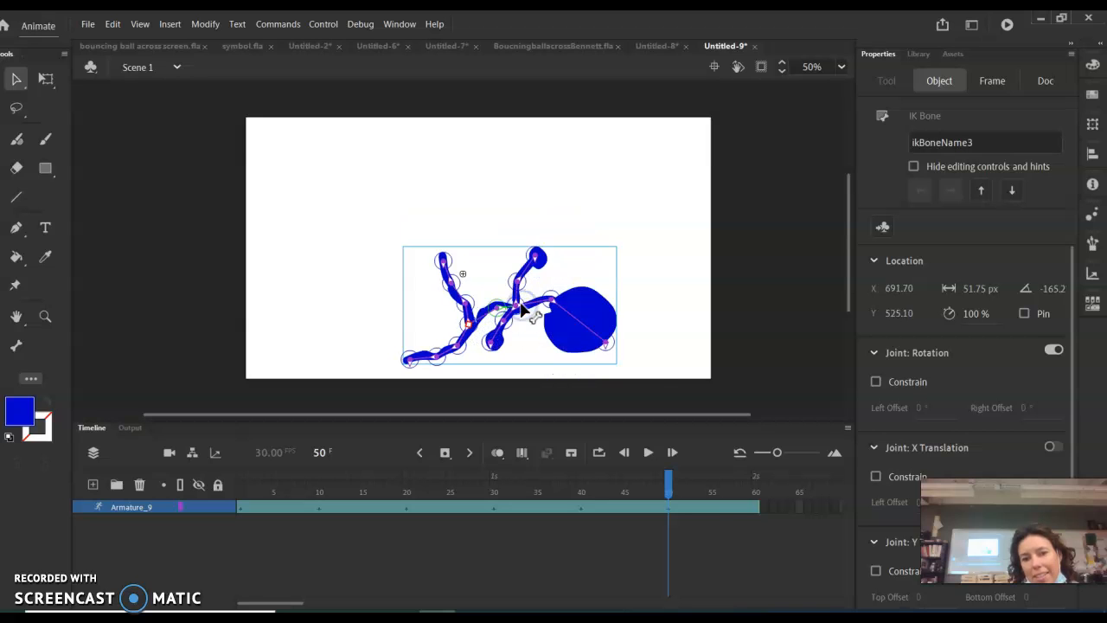
Insert a pose at frame 60 and curl the figure into a ball, folding the legs over the head near the stage's lower edge.
left_click(755, 507)
right_click(755, 507)
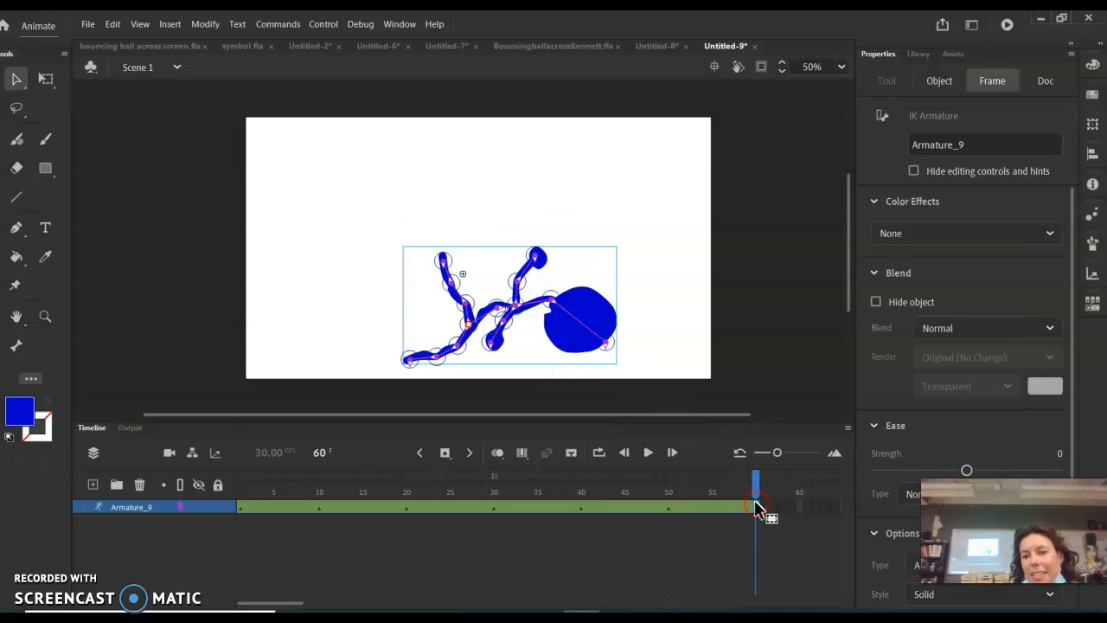
left_click(811, 255)
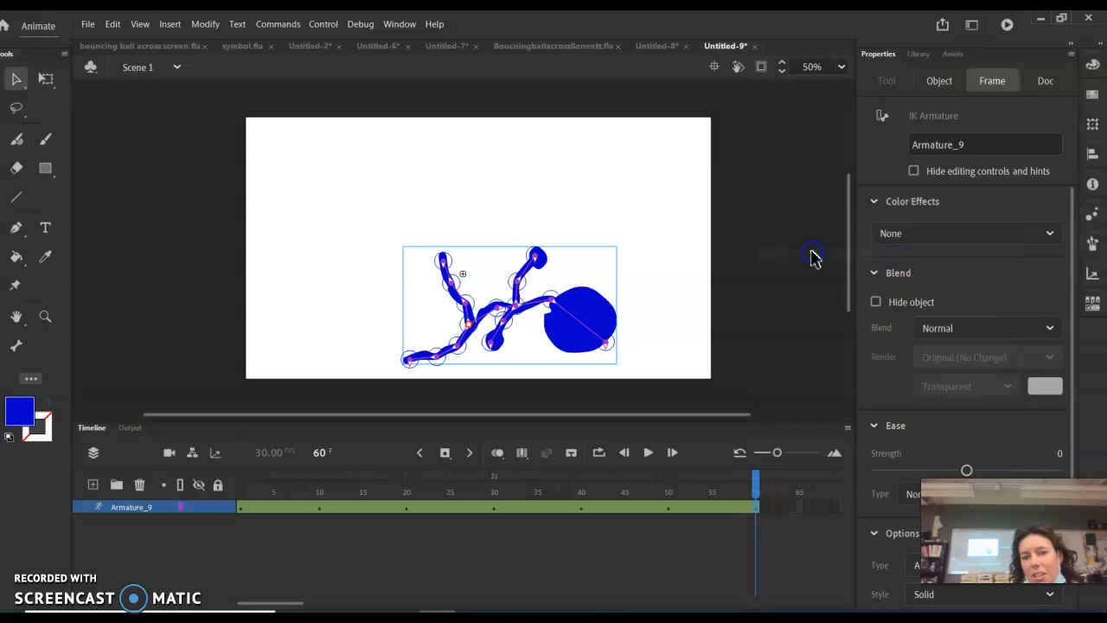
left_click_drag(484, 280, 480, 205)
mouse_move(479, 321)
left_mouse_down()
mouse_move(462, 283)
mouse_move(533, 312)
mouse_move(521, 386)
mouse_move(508, 376)
mouse_move(496, 310)
left_mouse_up()
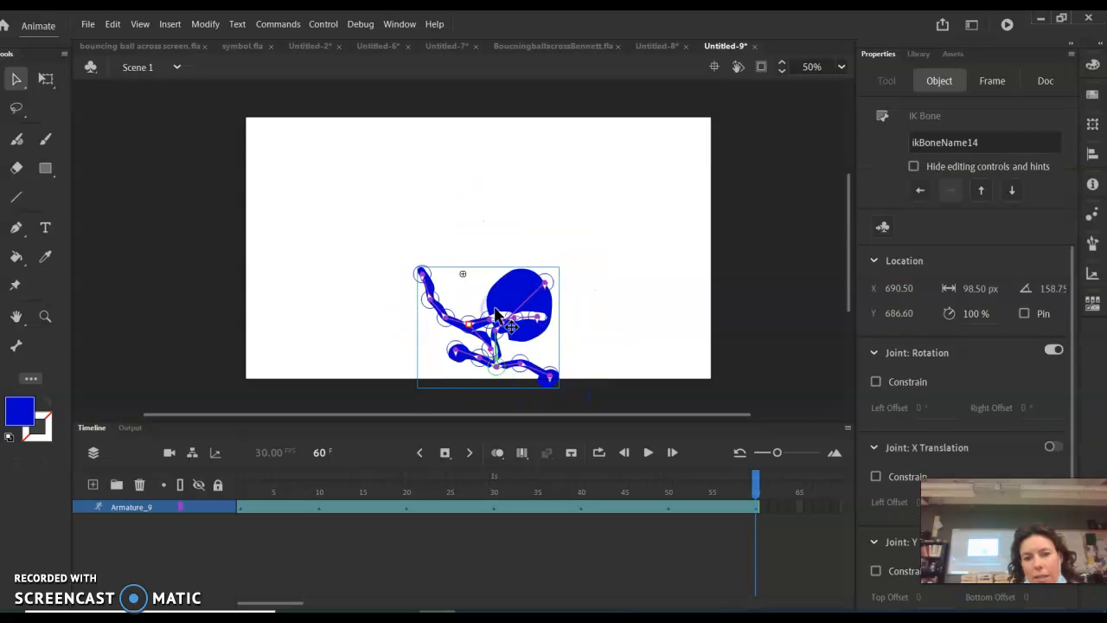
left_click_drag(448, 319, 528, 348)
left_click_drag(526, 306, 514, 351)
Play the animation from near its start to review the poses, and return the playhead to frame 1.
left_click_drag(755, 489, 257, 482)
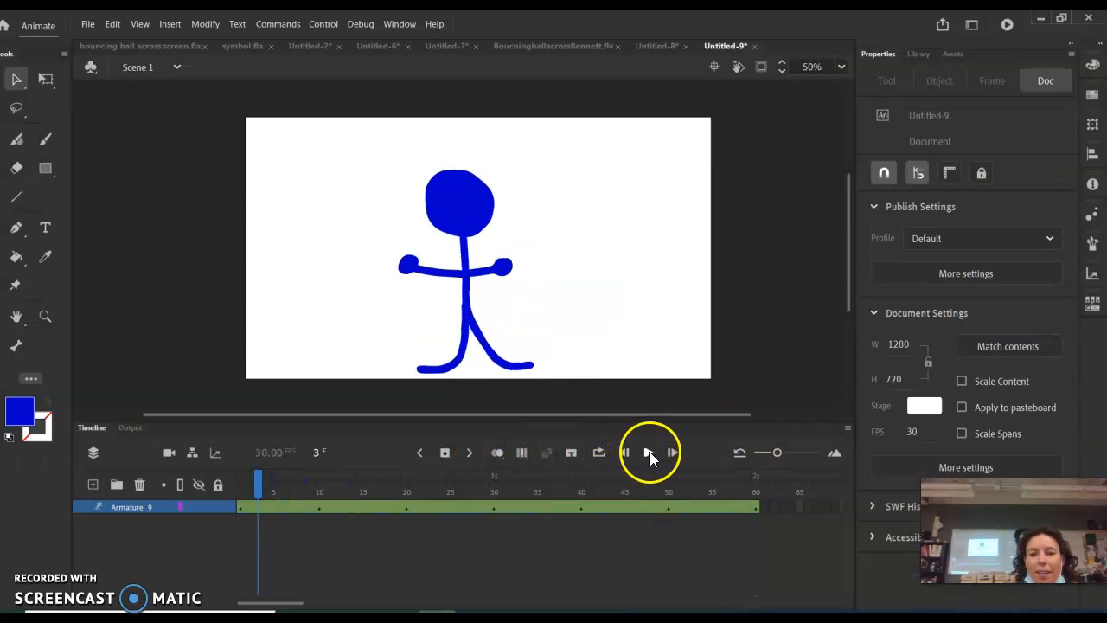
left_click(649, 452)
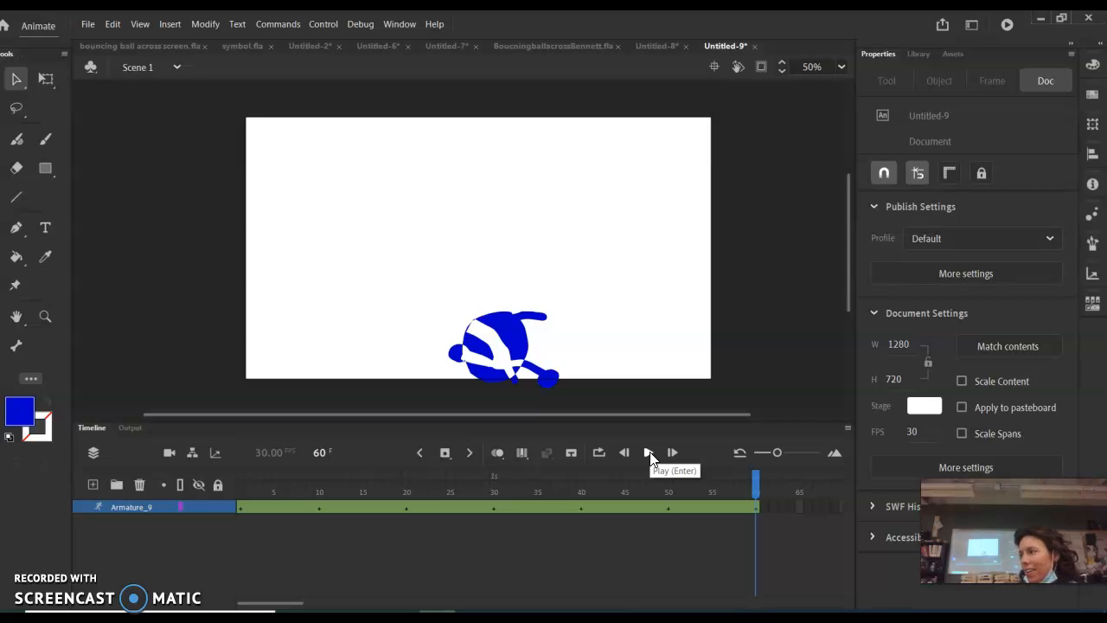
left_click(650, 452)
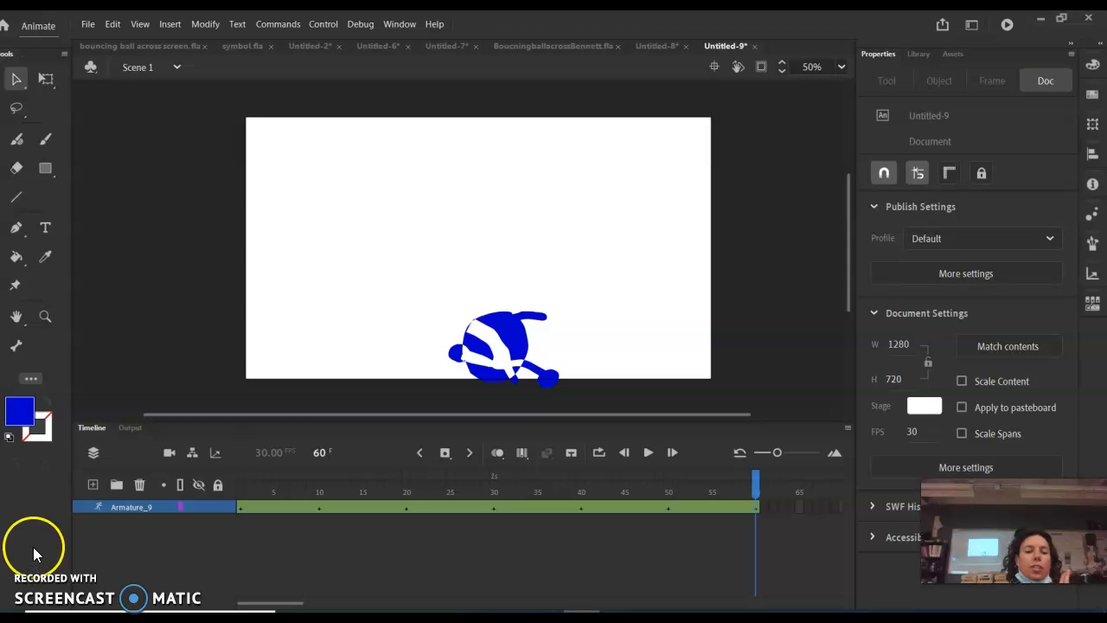
left_click(241, 508)
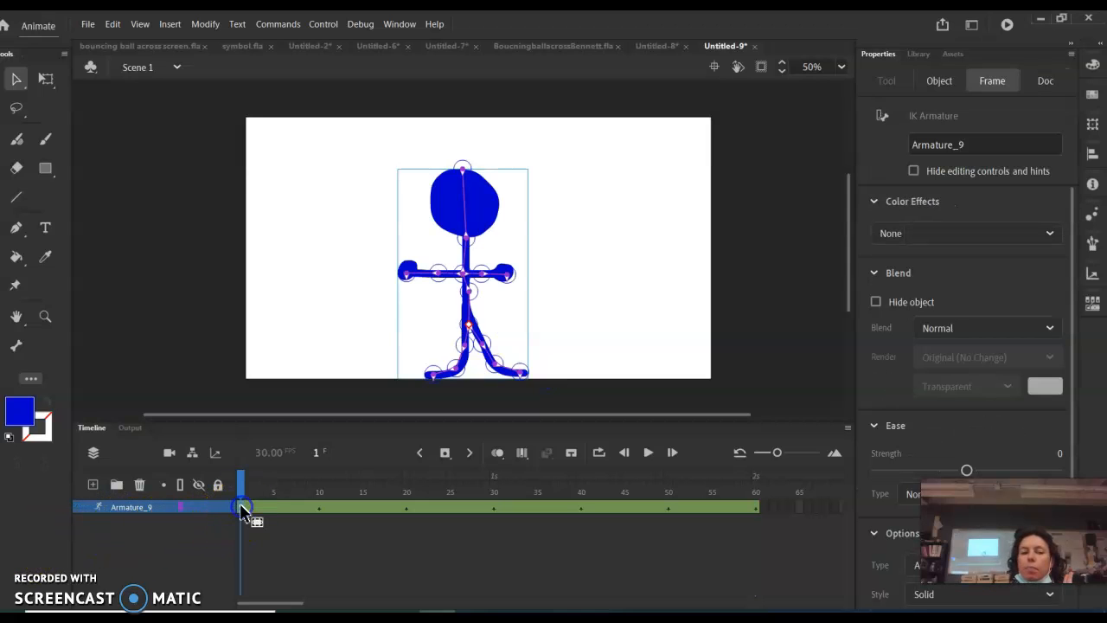
left_click(265, 424)
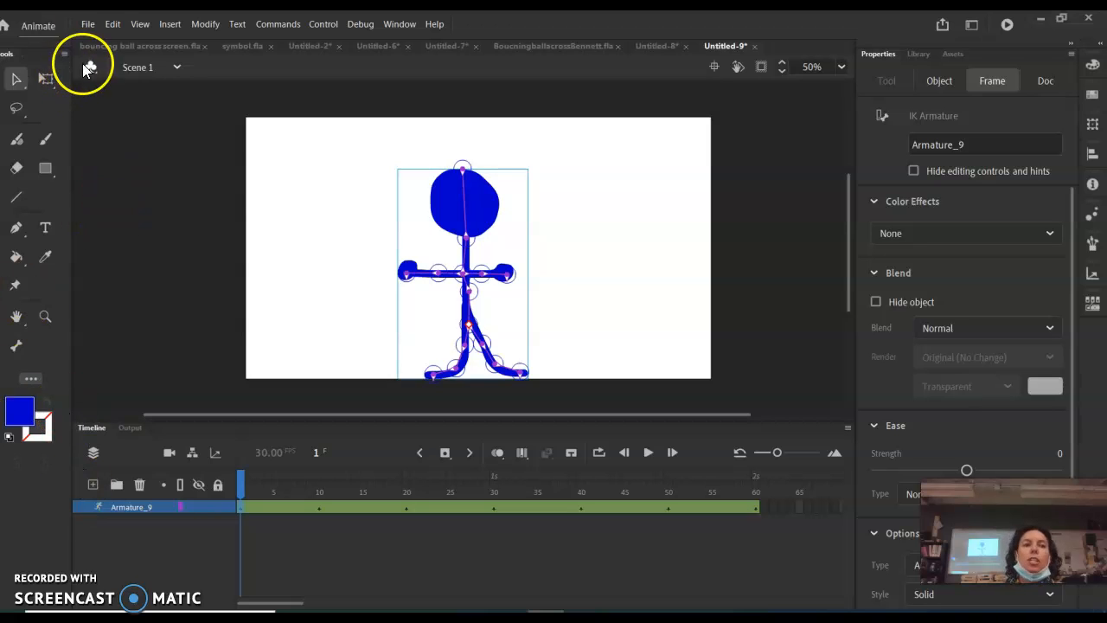
Start a video/media export and choose the Digital Design F21_10 folder in Documents as its output destination.
left_click(85, 24)
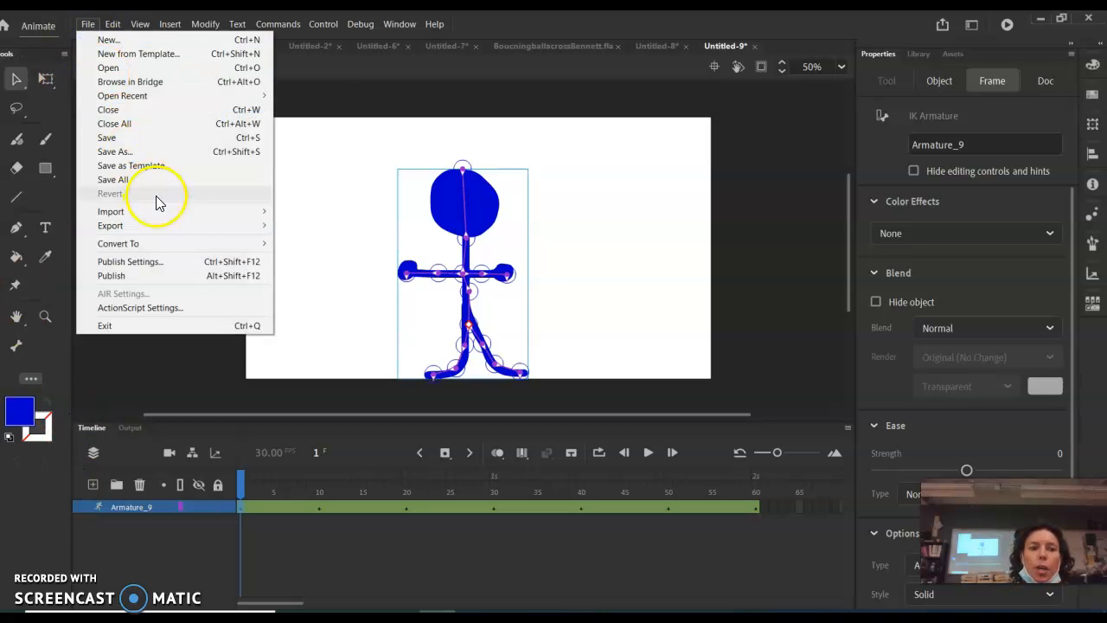
mouse_move(159, 222)
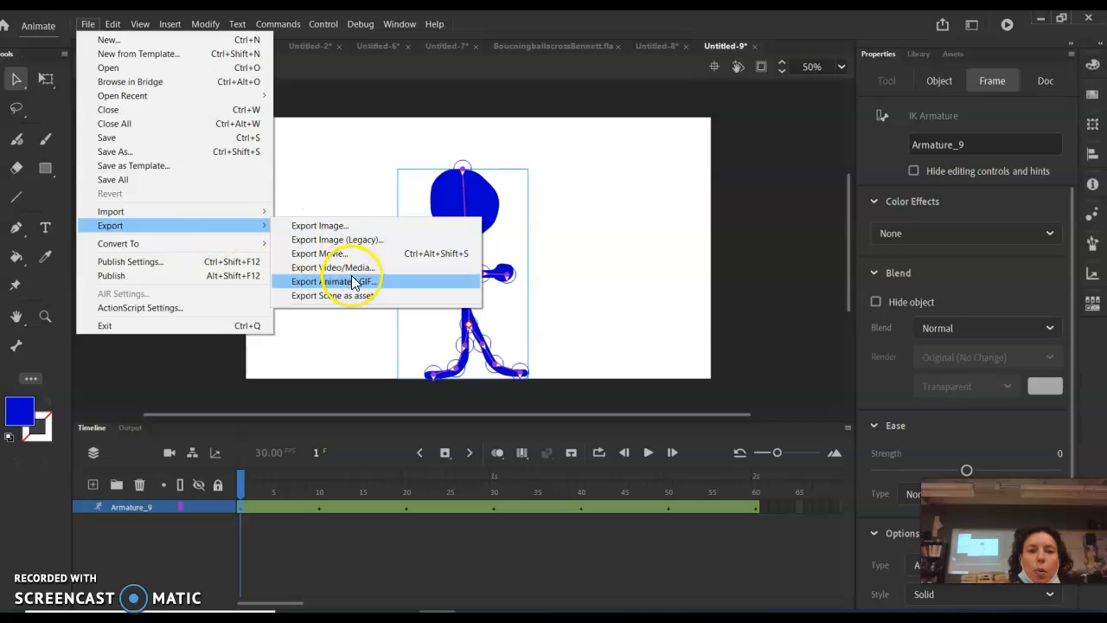
left_click(380, 269)
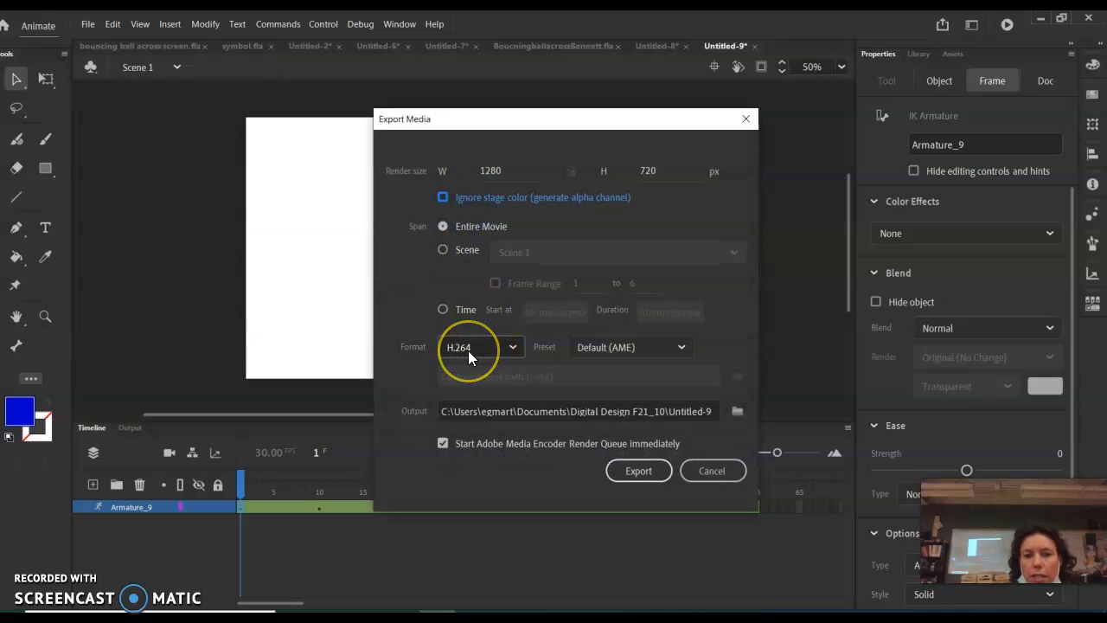
left_click(737, 411)
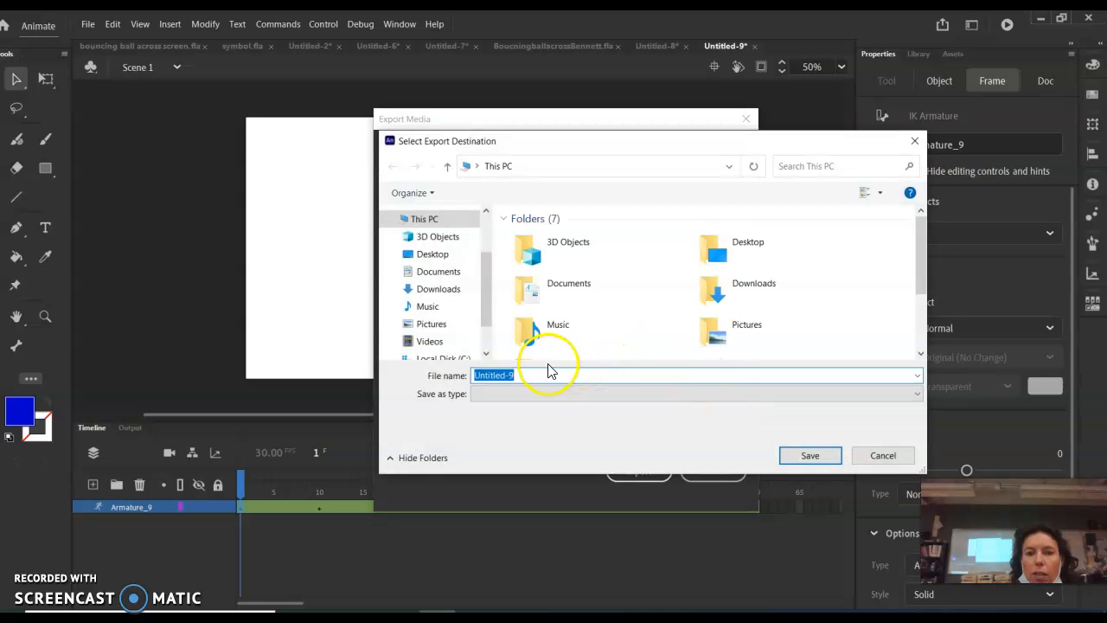
left_click(439, 272)
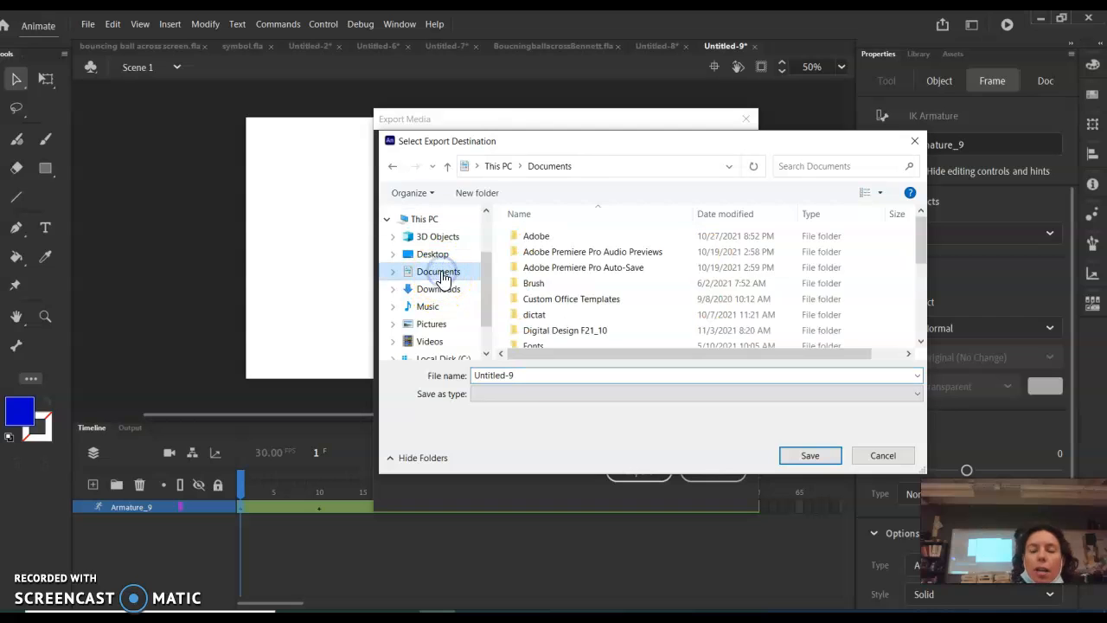
double_click(593, 332)
Name the output file bonetool_ followed by the author's surname and 45, and save the export destination.
left_click_drag(536, 377, 421, 376)
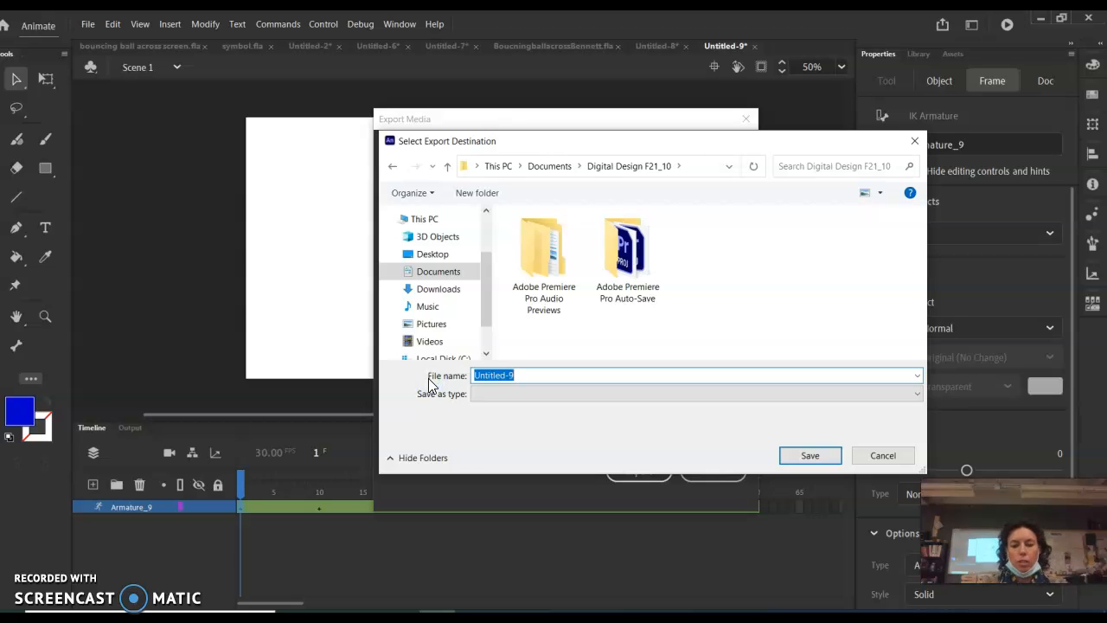
type("bonetool")
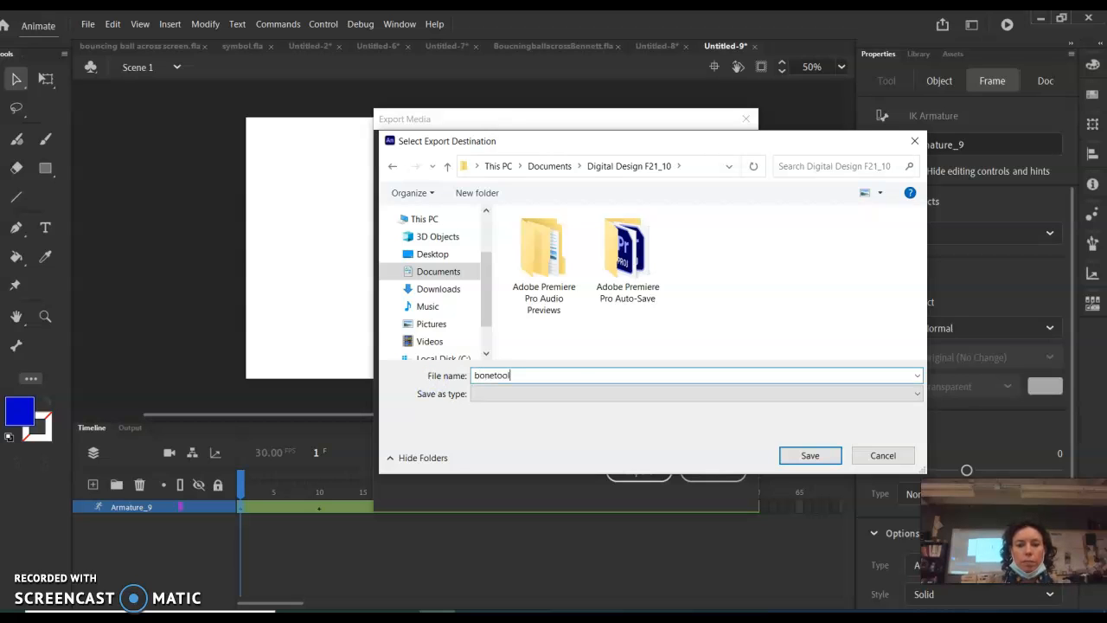
type("_mas")
key("BackSpace")
key("BackSpace")
key("BackSpace")
type("rtin45")
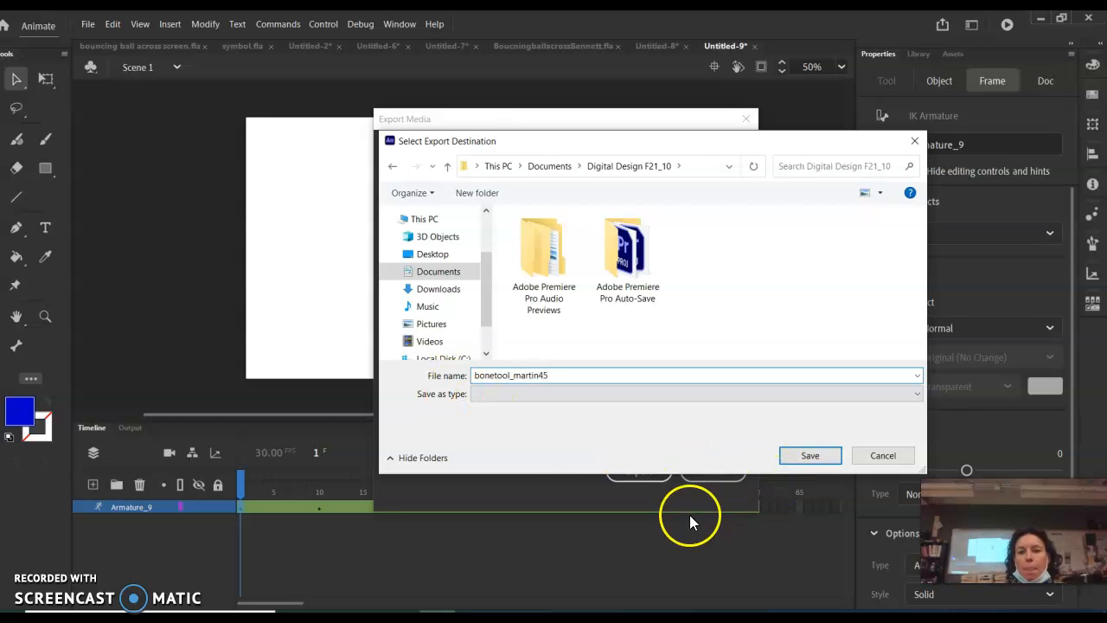
left_click(809, 459)
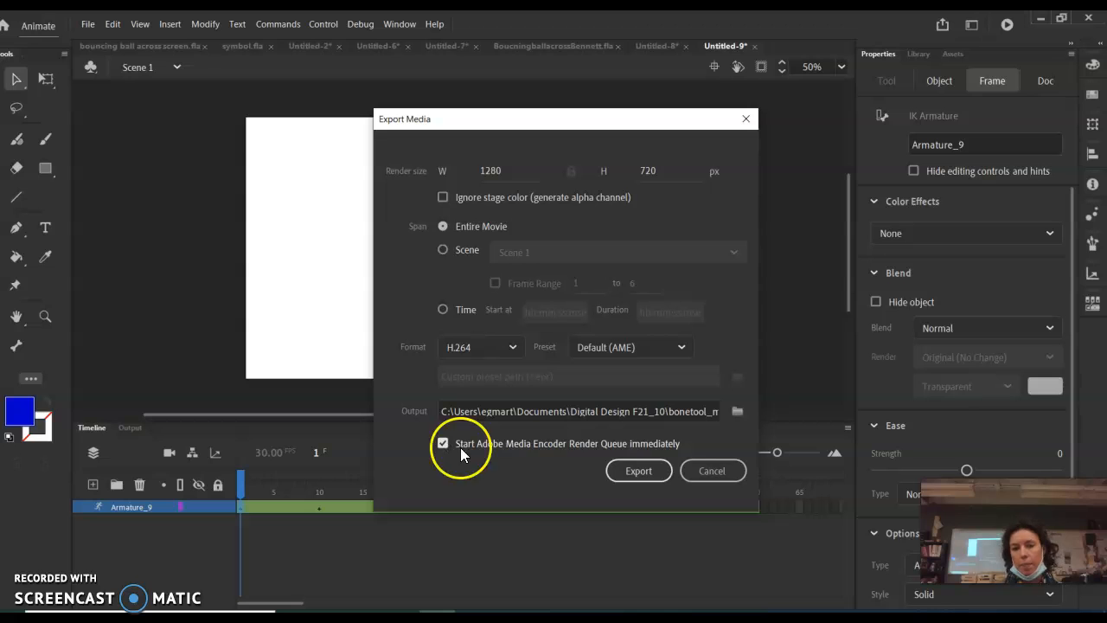
Export the entire movie as H.264 through Adobe Media Encoder and start its render queue.
left_click(647, 468)
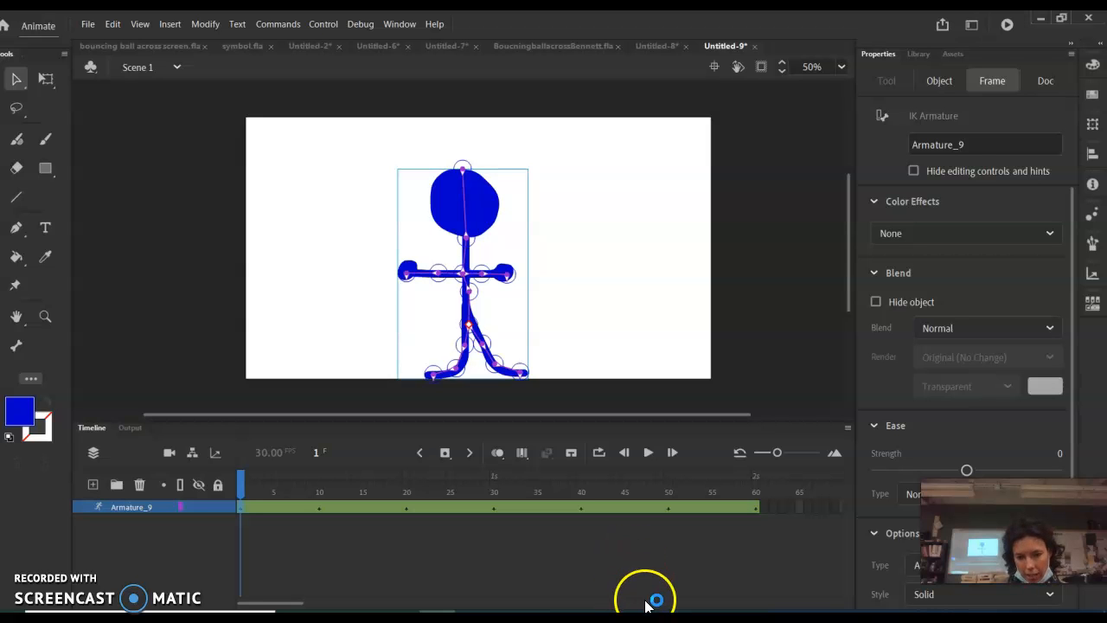
left_click(633, 547)
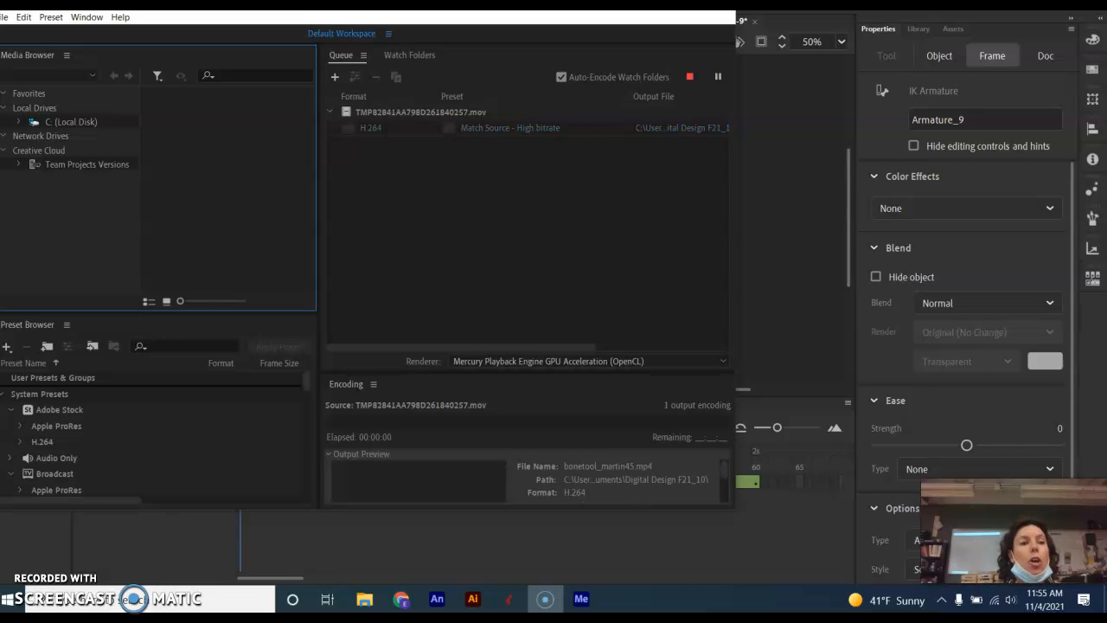
left_click_drag(520, 1, 569, 40)
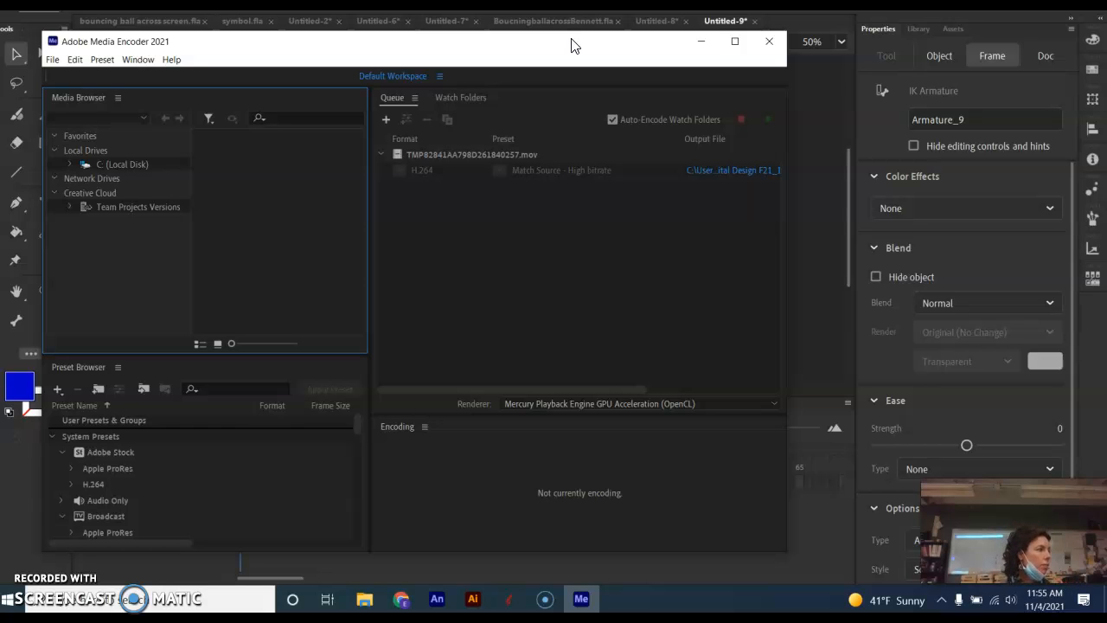
left_click(672, 205)
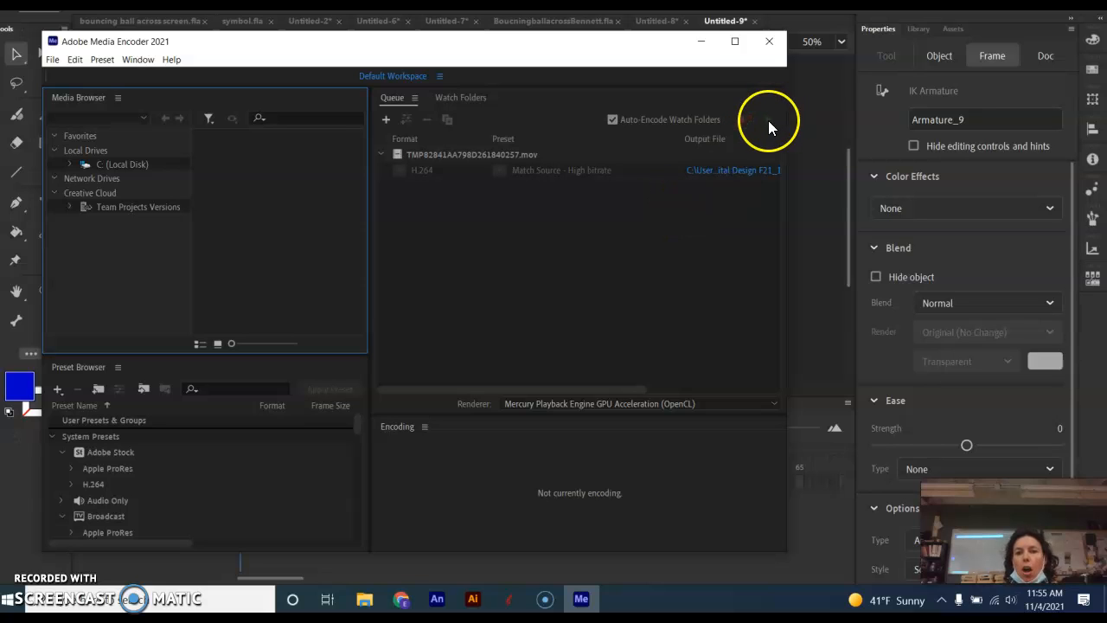
left_click(655, 62)
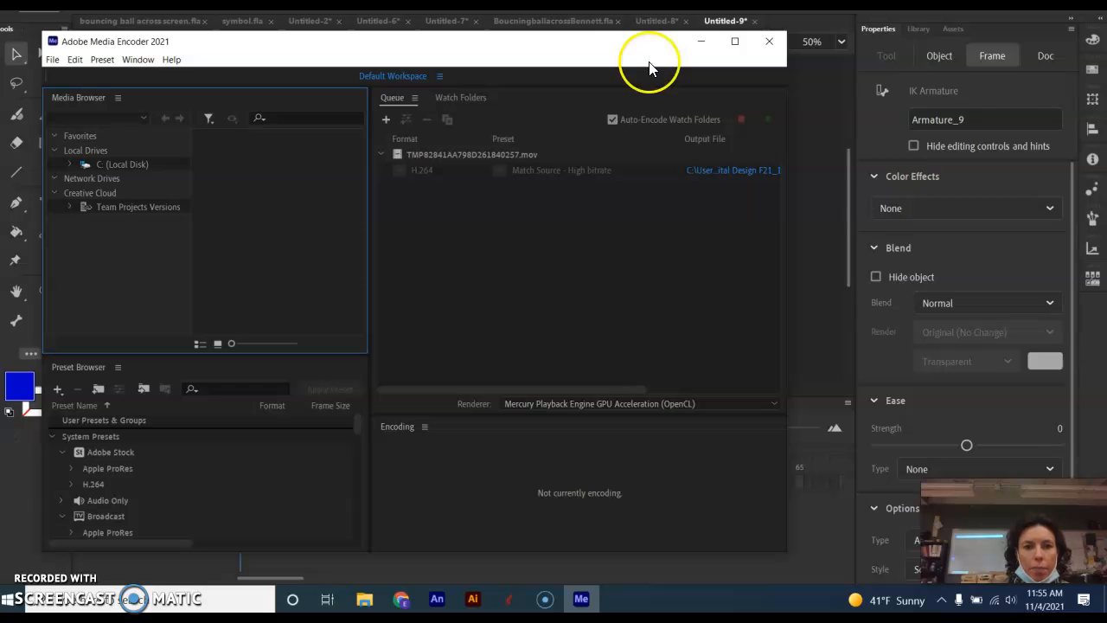
left_click(770, 122)
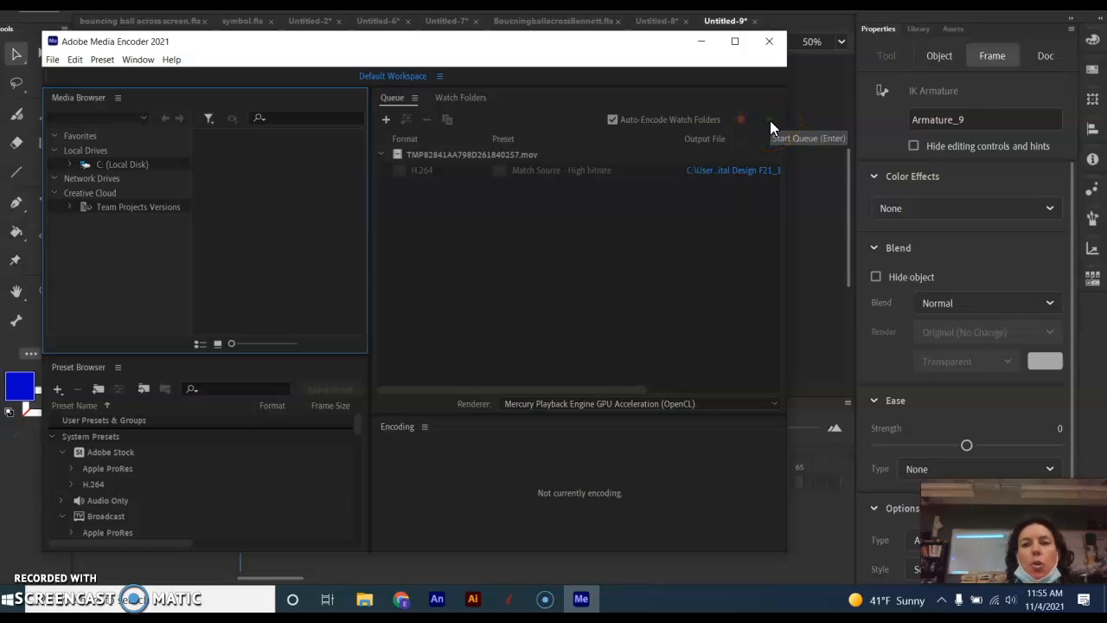
Run the render queue in Adobe Media Encoder and collapse the H.264 job's entry to check its status.
left_click(770, 122)
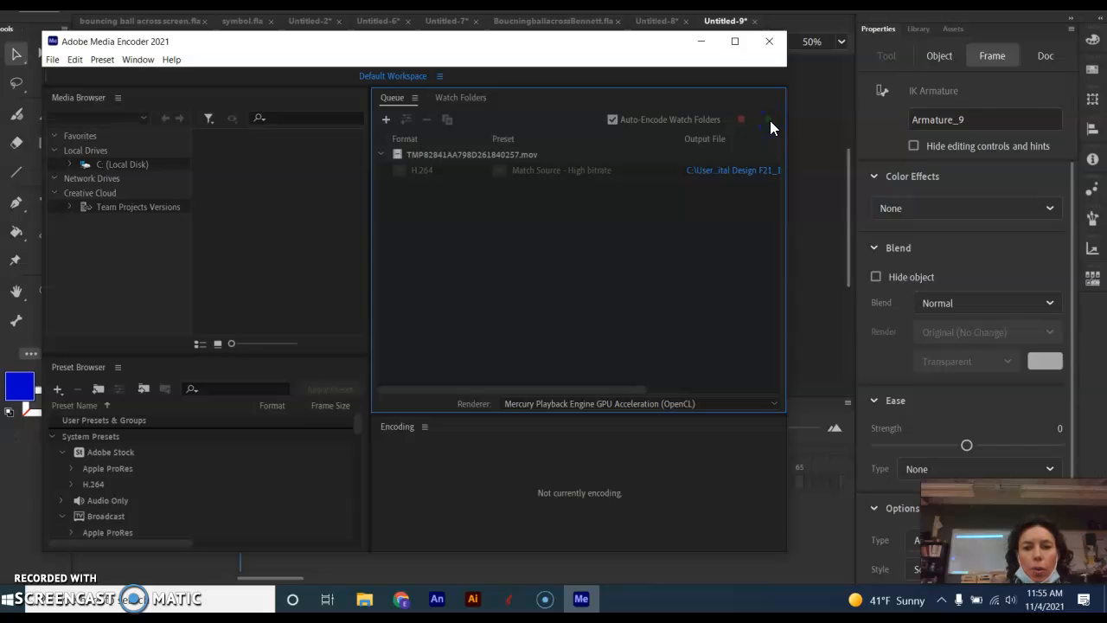
left_click(643, 177)
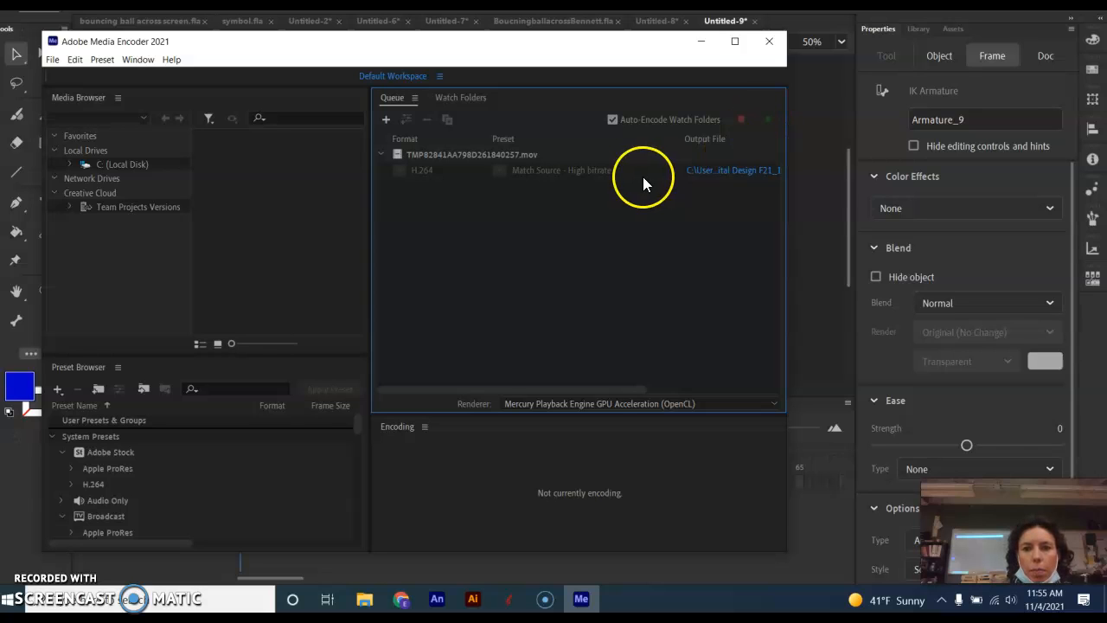
left_click(386, 155)
left_click(385, 154)
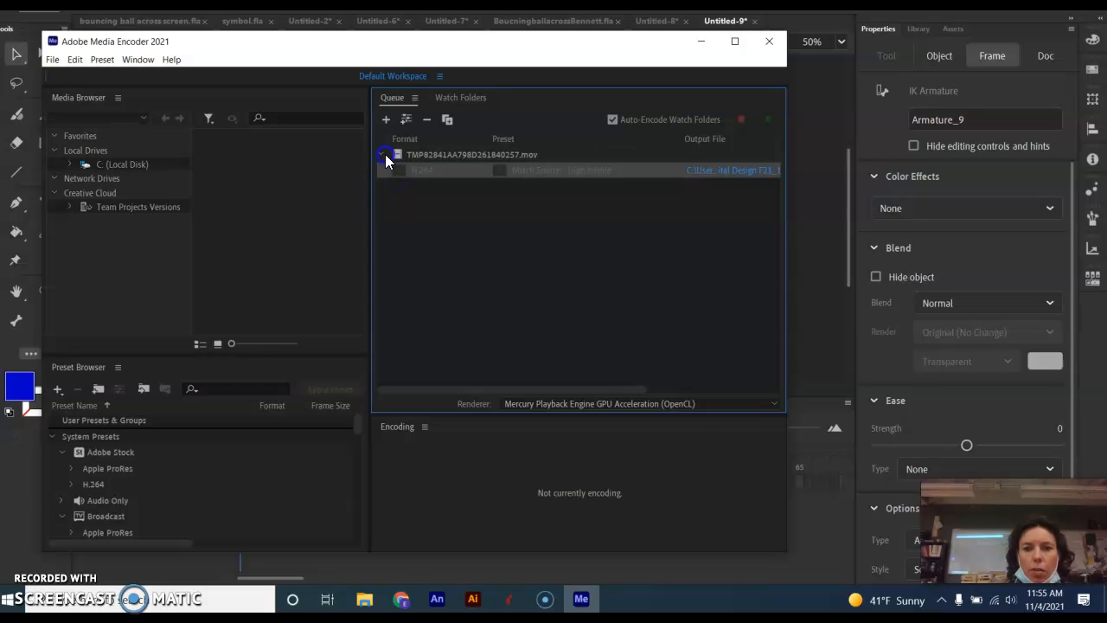
left_click(385, 154)
left_click(581, 154)
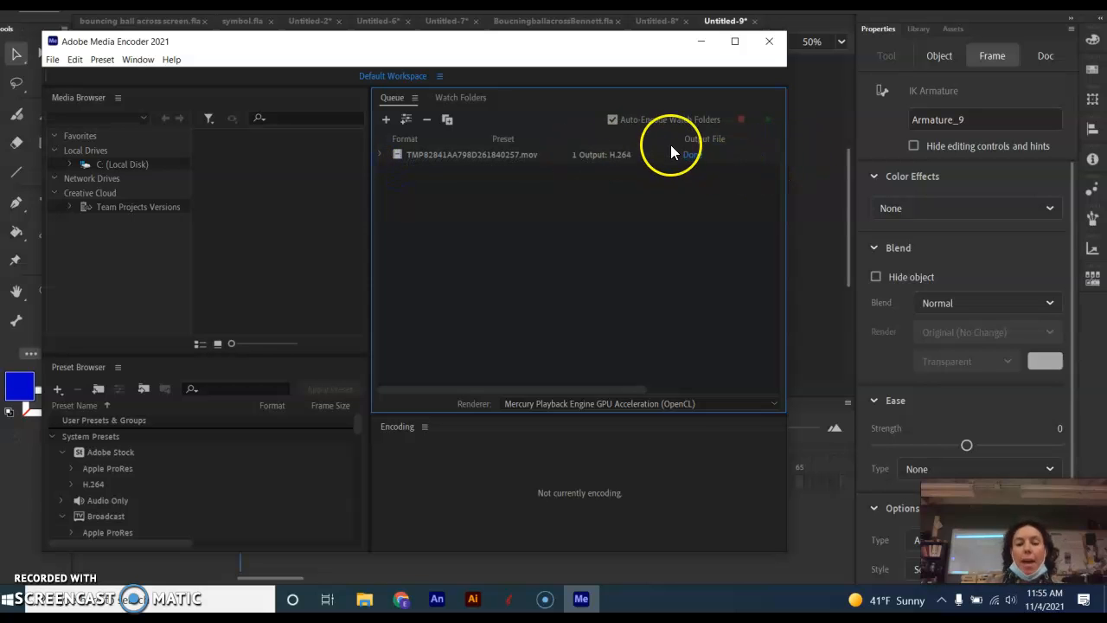
left_click(689, 163)
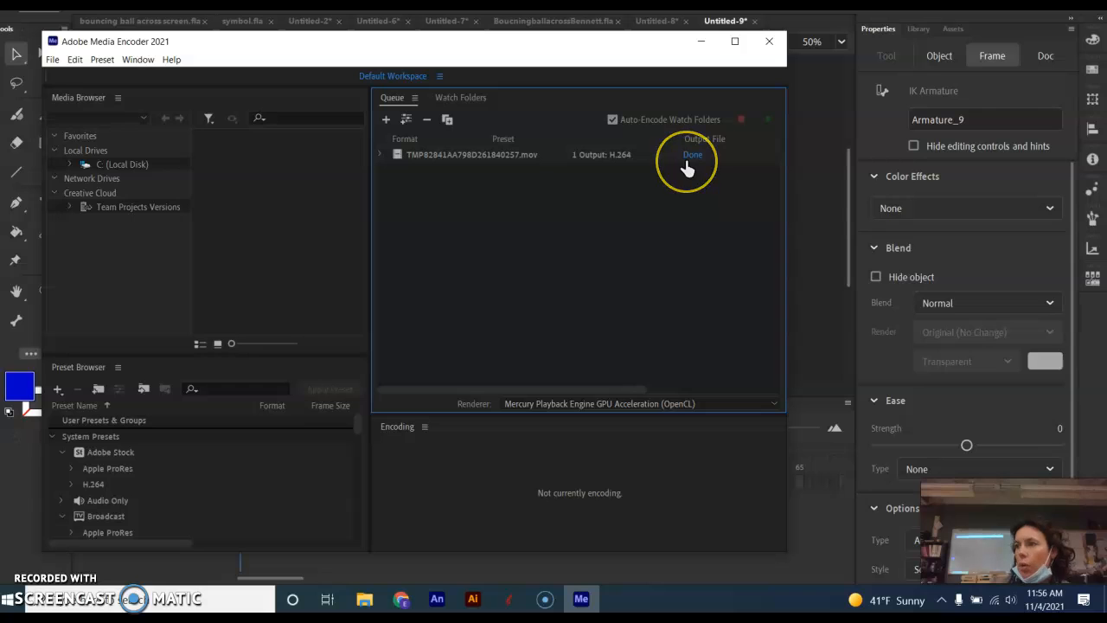
left_click(693, 160)
left_click(769, 136)
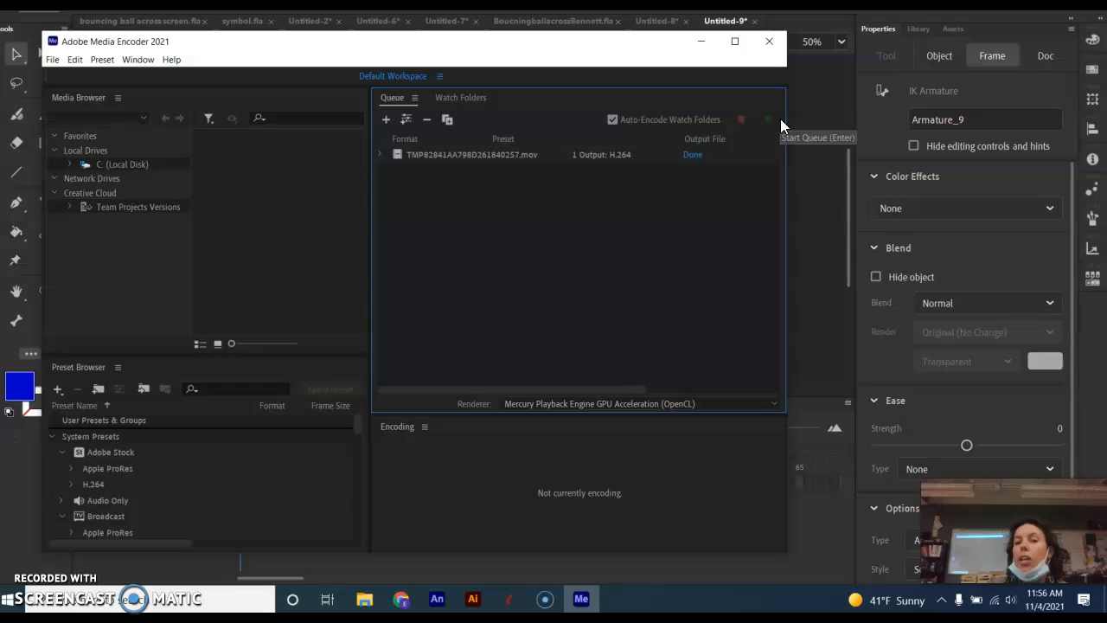
left_click(770, 126)
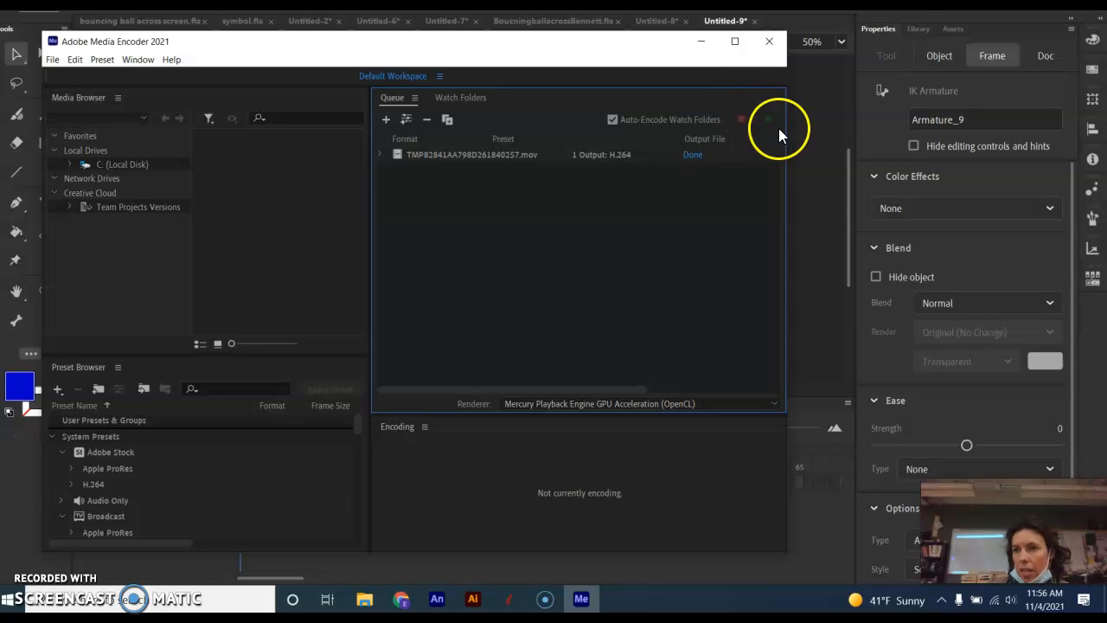
Open the Digital Design F21_10 folder under Documents in File Explorer and locate the exported bonetool video.
left_click(365, 599)
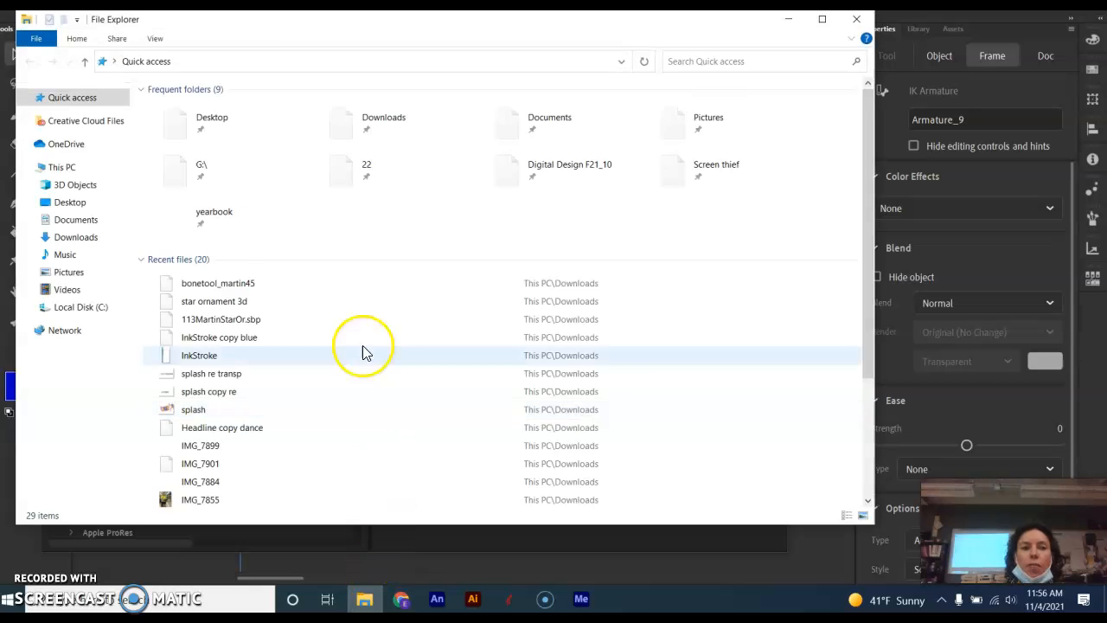
left_click(66, 218)
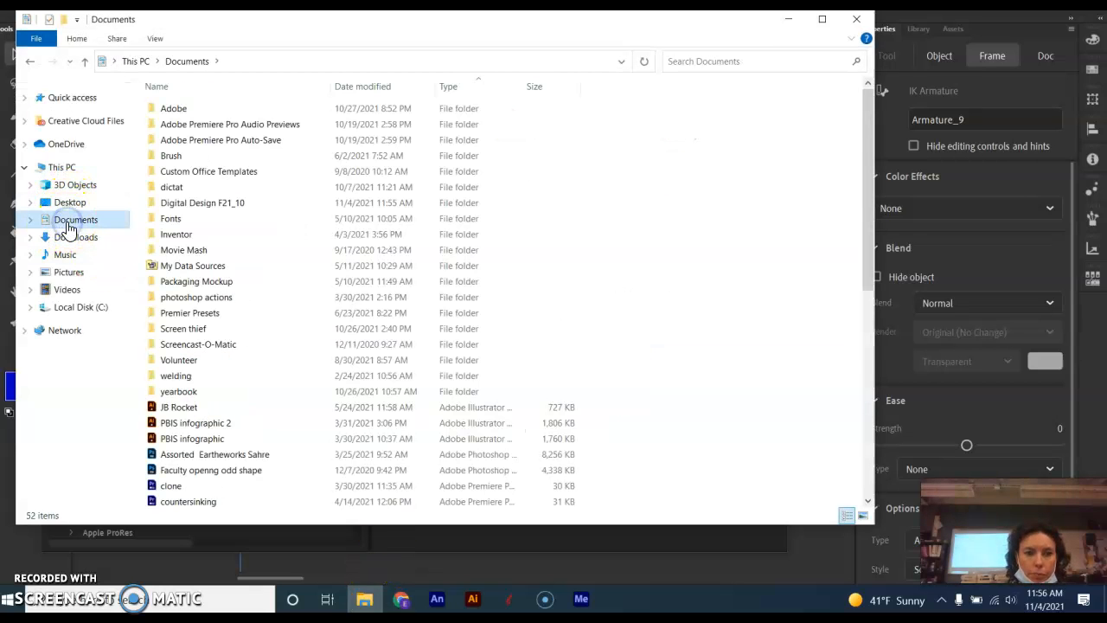
double_click(201, 203)
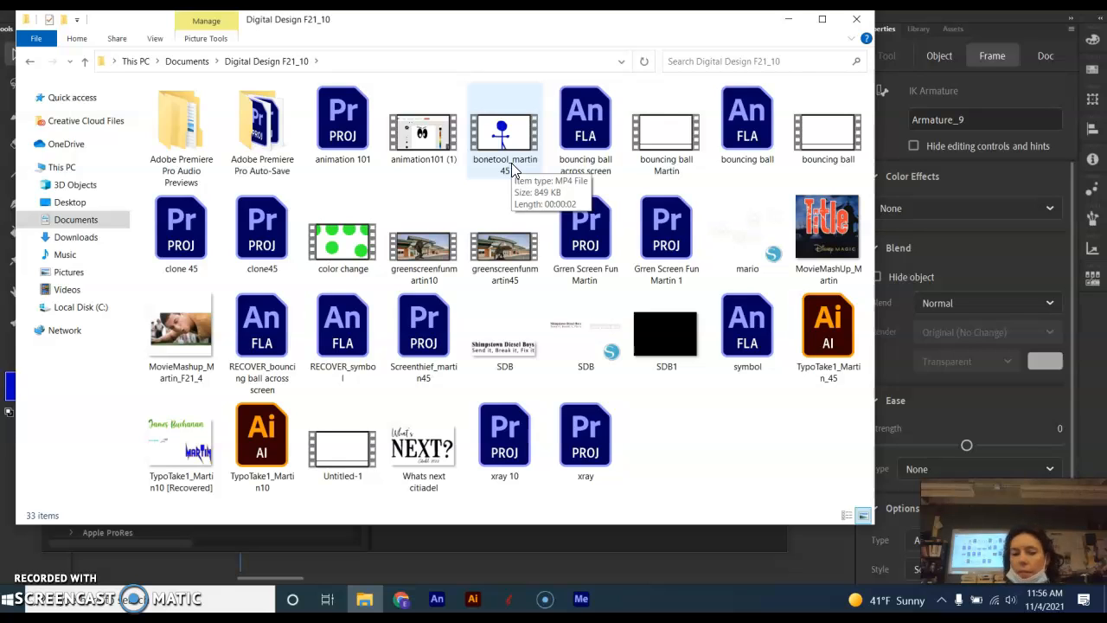
left_click(28, 585)
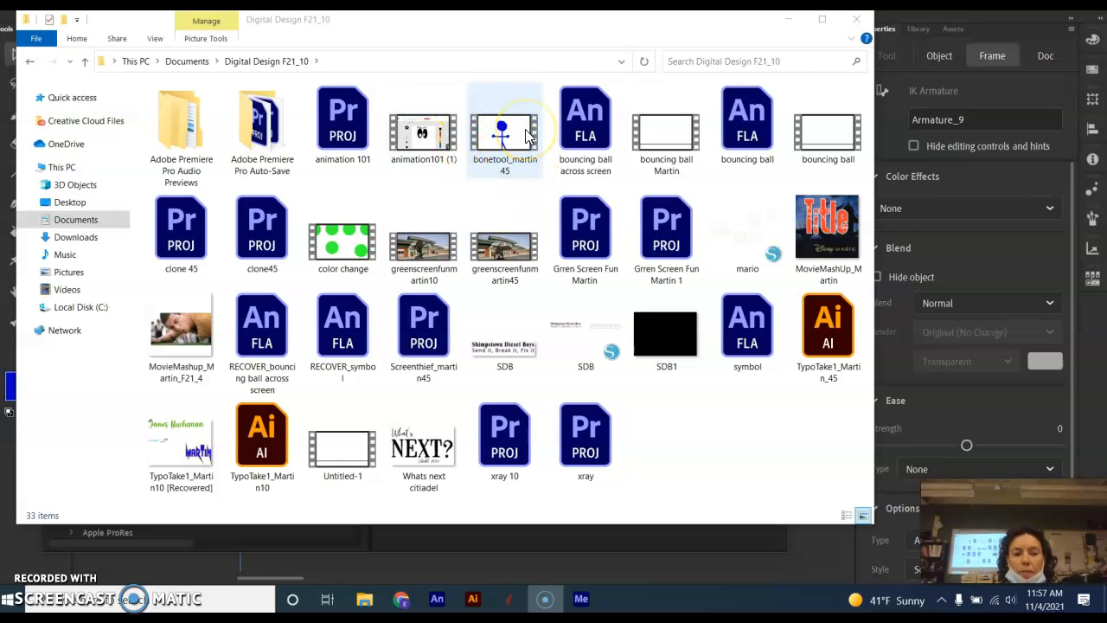
Switch to the Google Drive page in Chrome and start a file upload to My Drive.
left_click(401, 599)
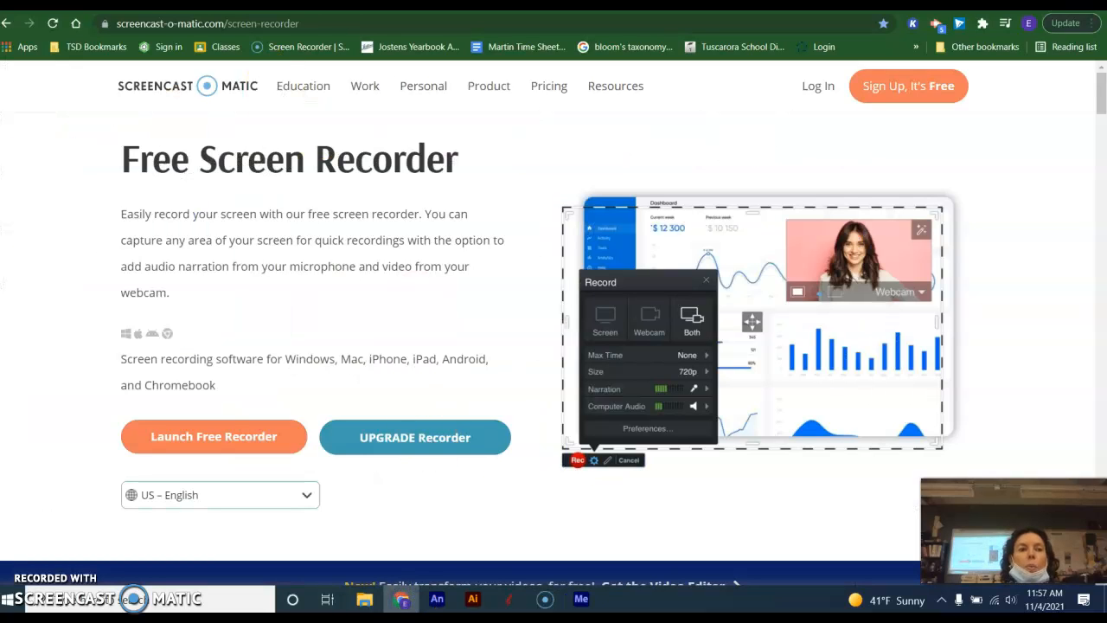
key("ctrl+Tab")
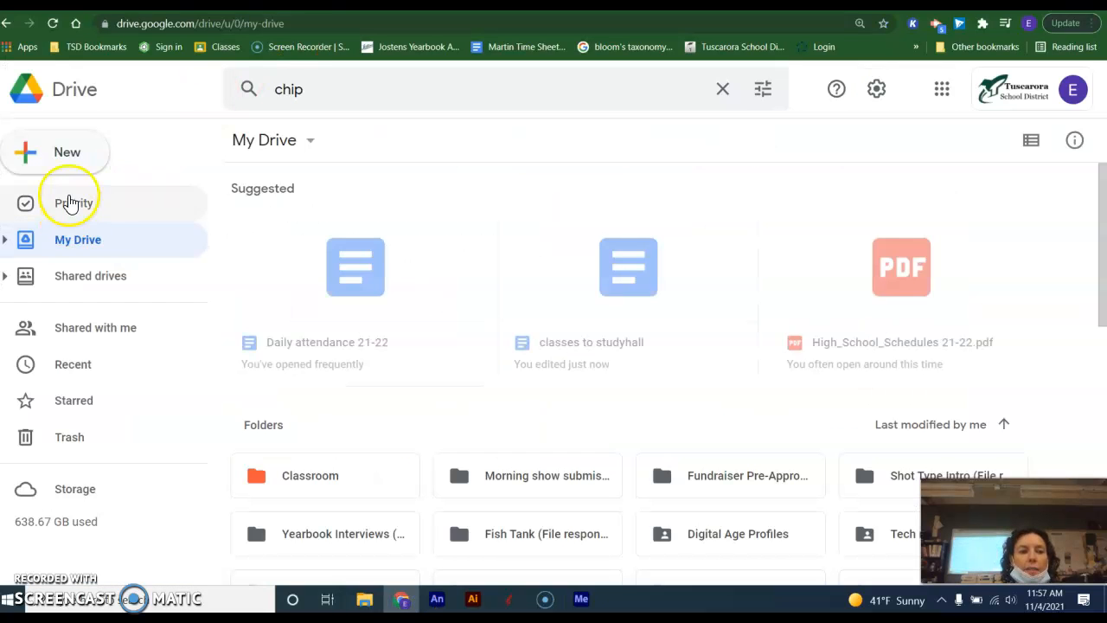
left_click(74, 177)
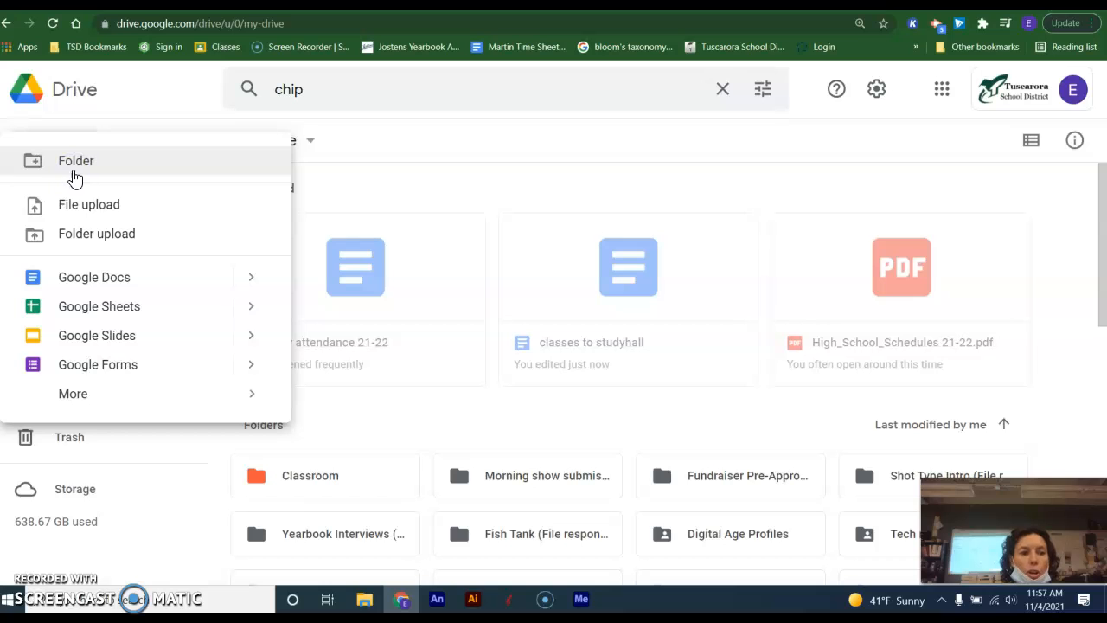
left_click(95, 216)
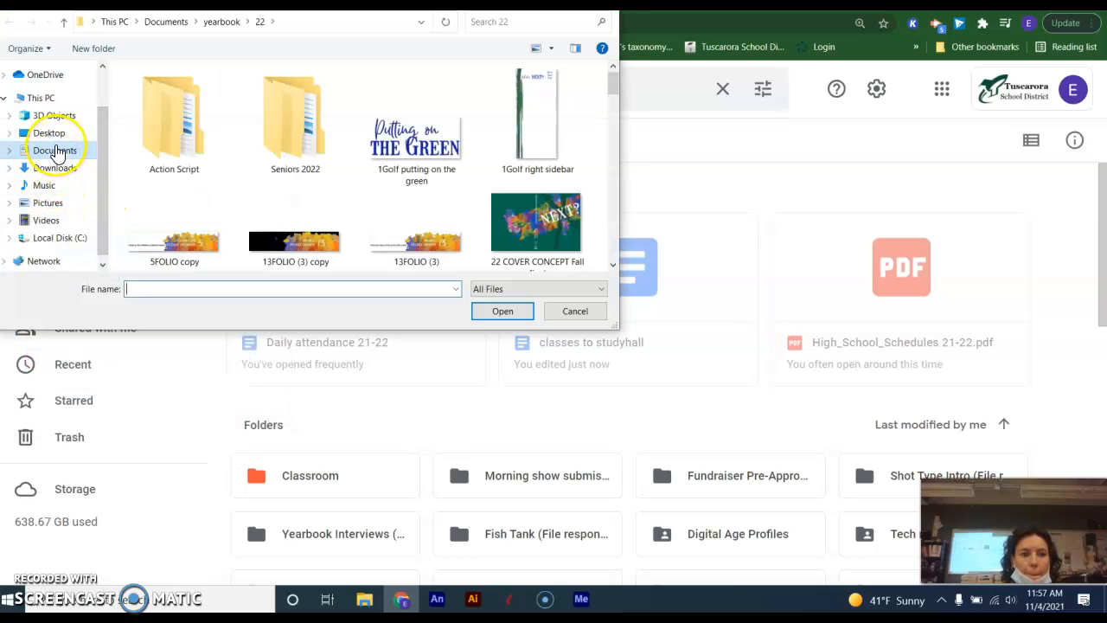
Upload the exported bonetool video from the Digital Design F21_10 folder in Documents.
left_click(55, 151)
scroll(265, 161, "down", 3)
scroll(223, 167, "up", 4)
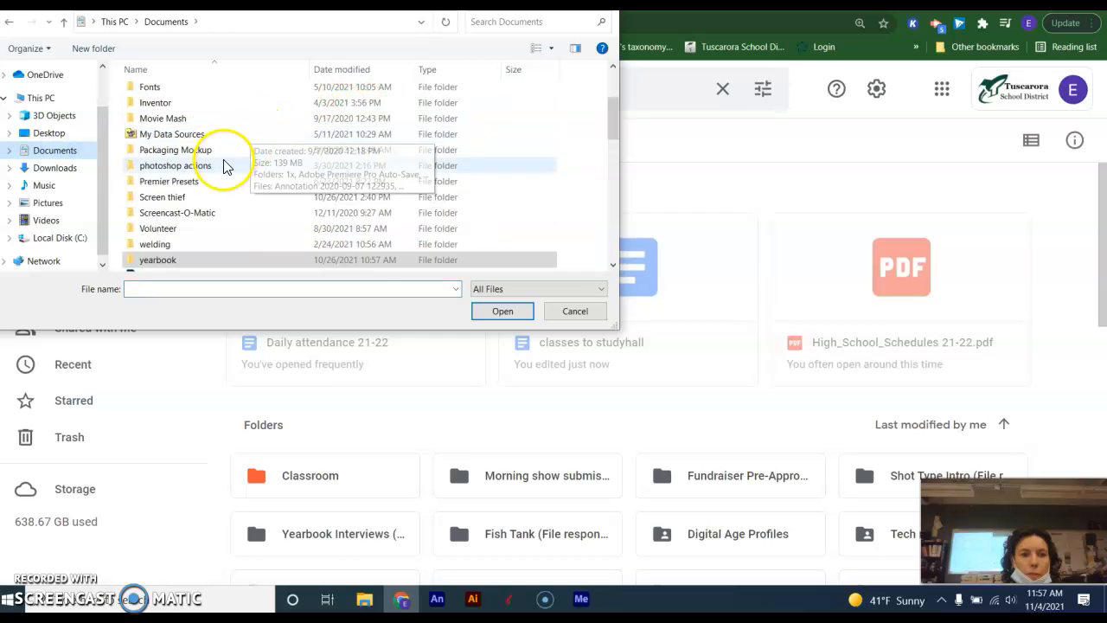
scroll(212, 178, "up", 3)
double_click(210, 167)
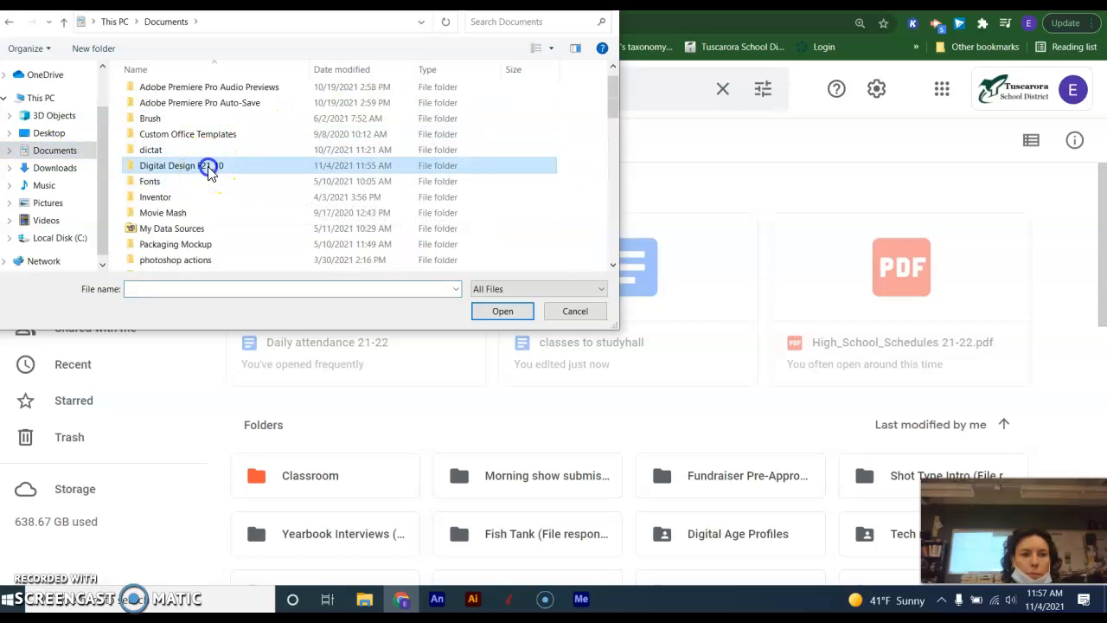
left_click(474, 117)
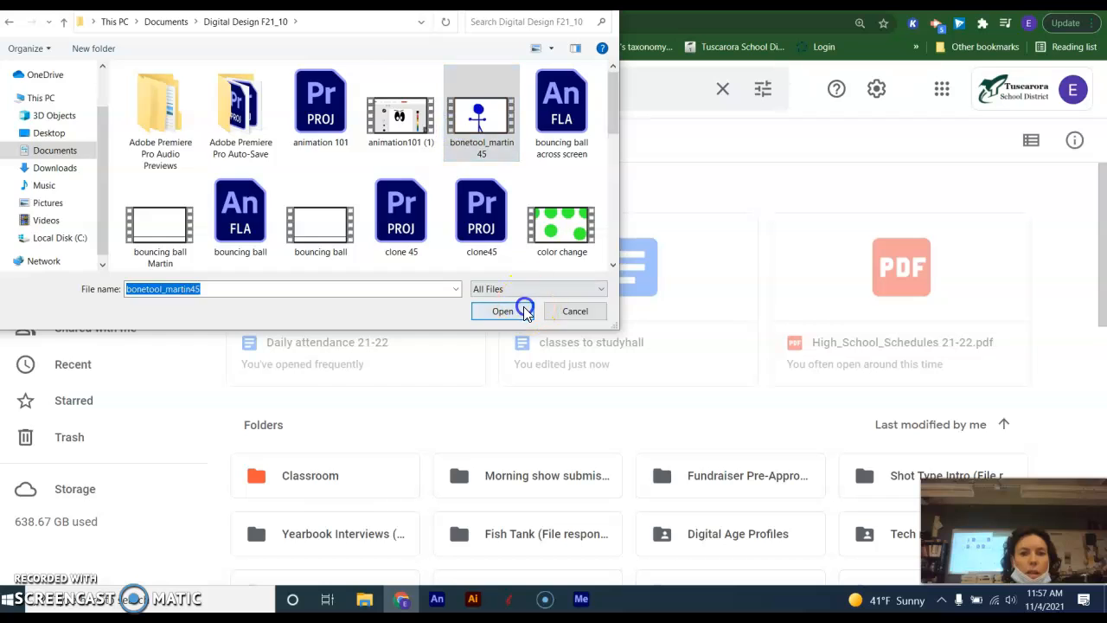
left_click(524, 311)
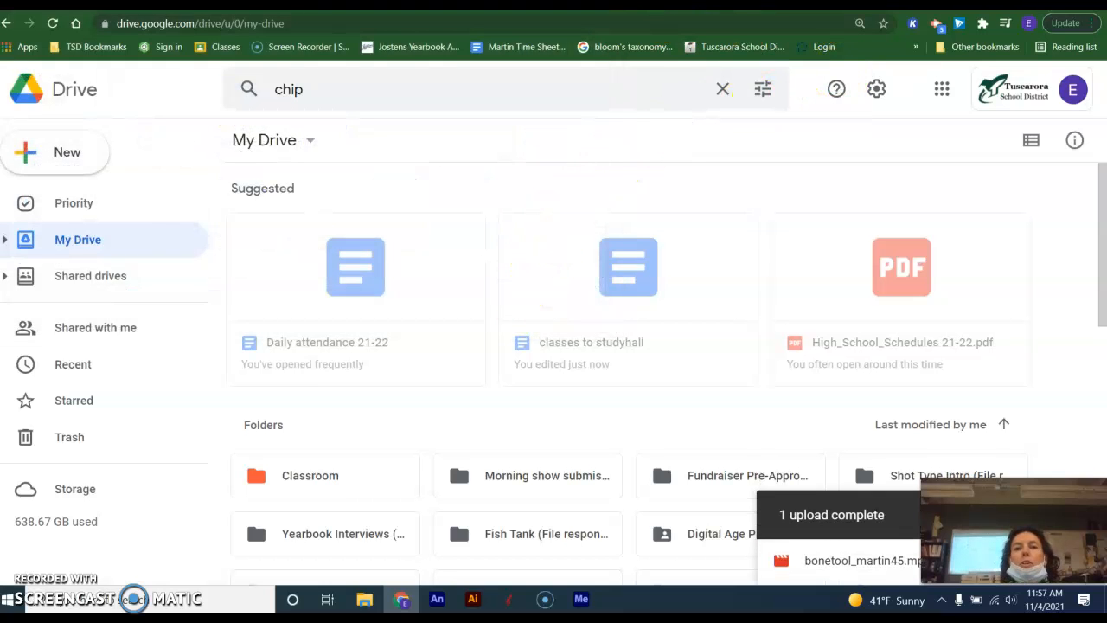
Open the (11/4) Bone Tool (Animation) assignment in the classwork of the Digital Design and Video class in Google Classroom.
key("ctrl+shift+Tab")
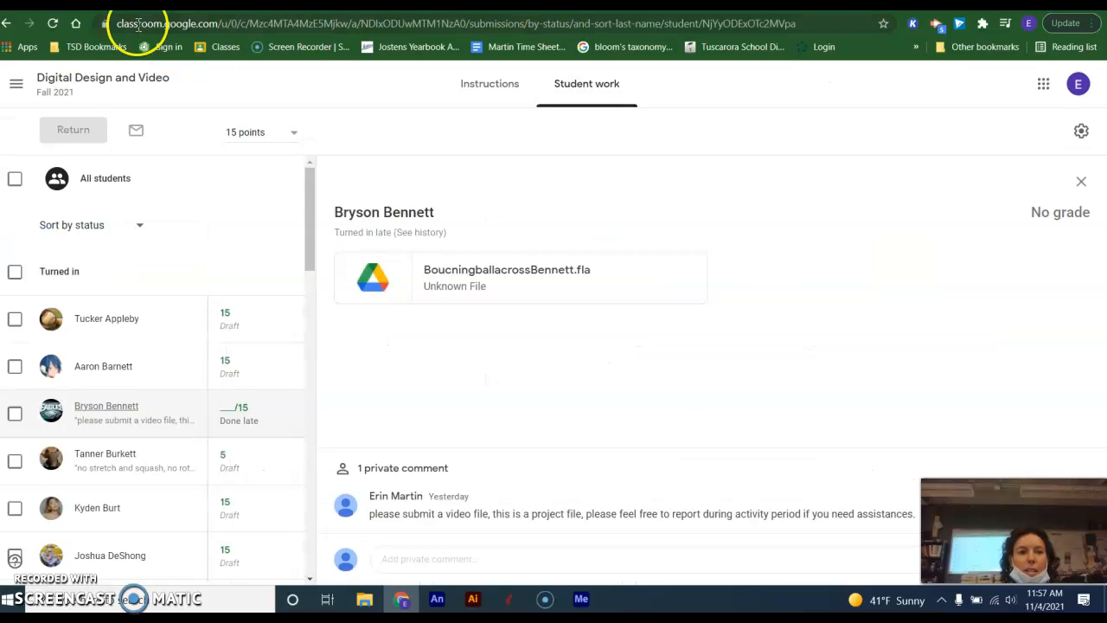
left_click(17, 83)
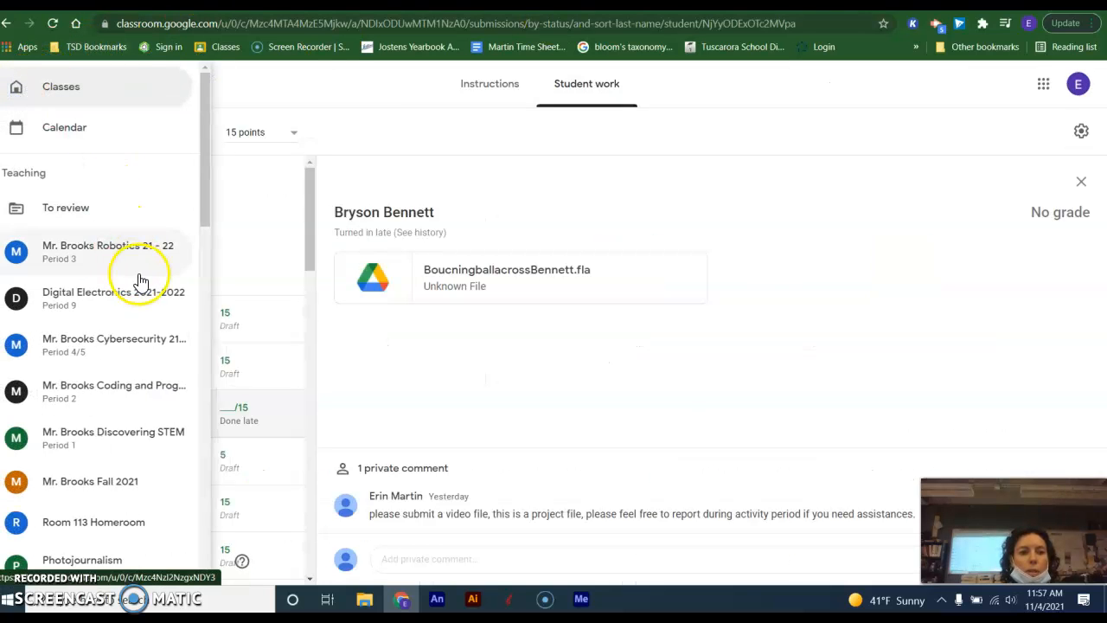
left_click(85, 85)
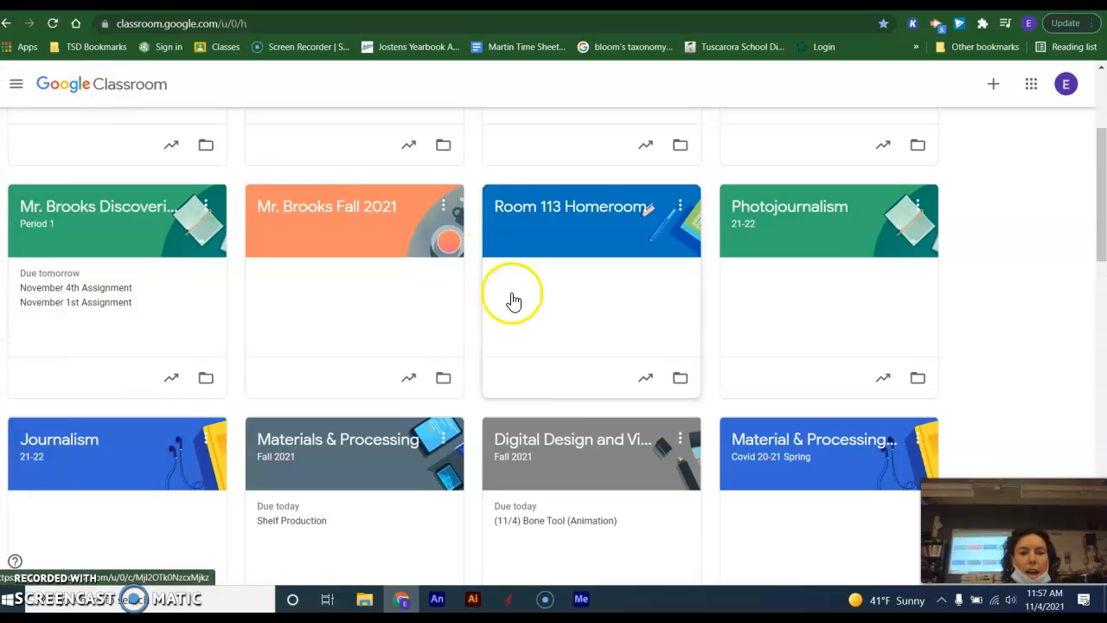
left_click(545, 443)
left_click(499, 83)
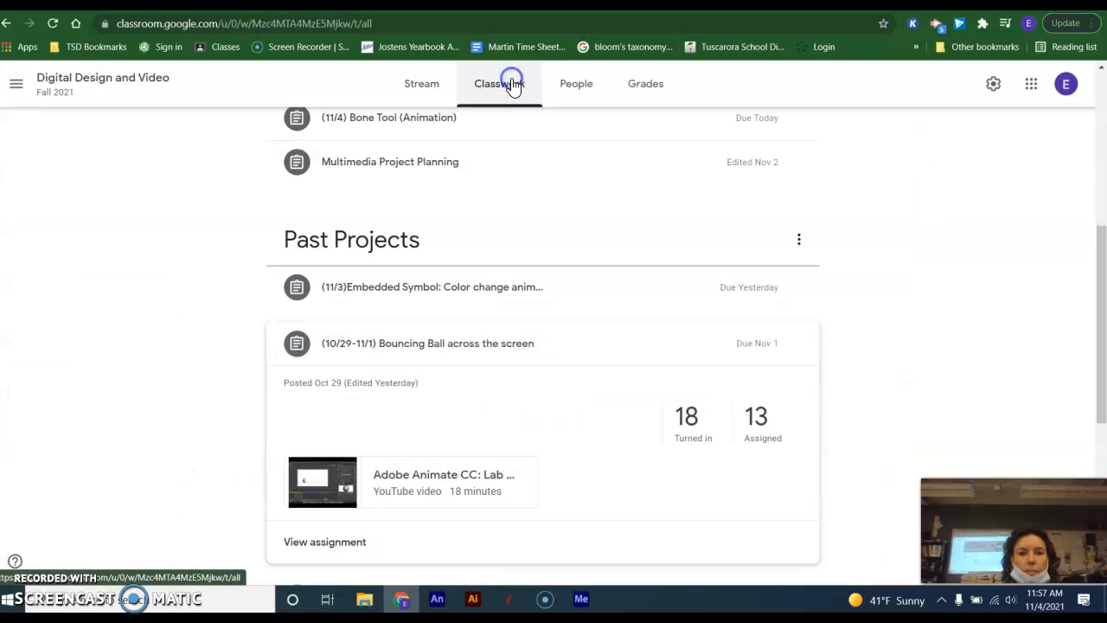
scroll(507, 198, "down", 1)
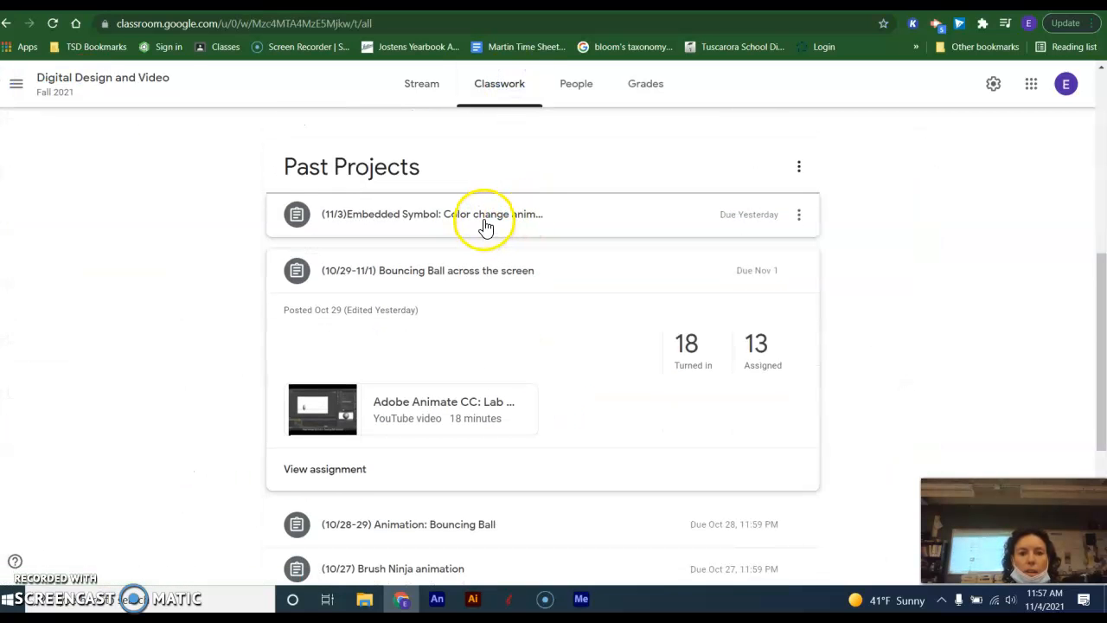
scroll(484, 226, "up", 2)
left_click(481, 201)
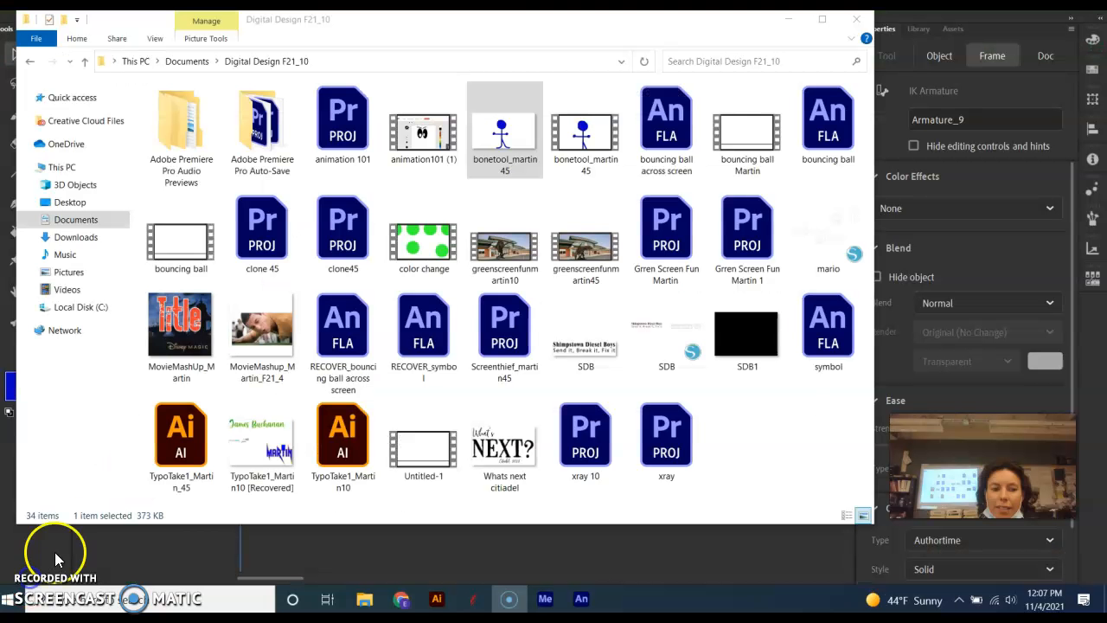
Minimize the Digital Design F21_10 folder and view the stick-figure slide of the Bone Tool (Animation) assignment in Chrome.
left_click(478, 39)
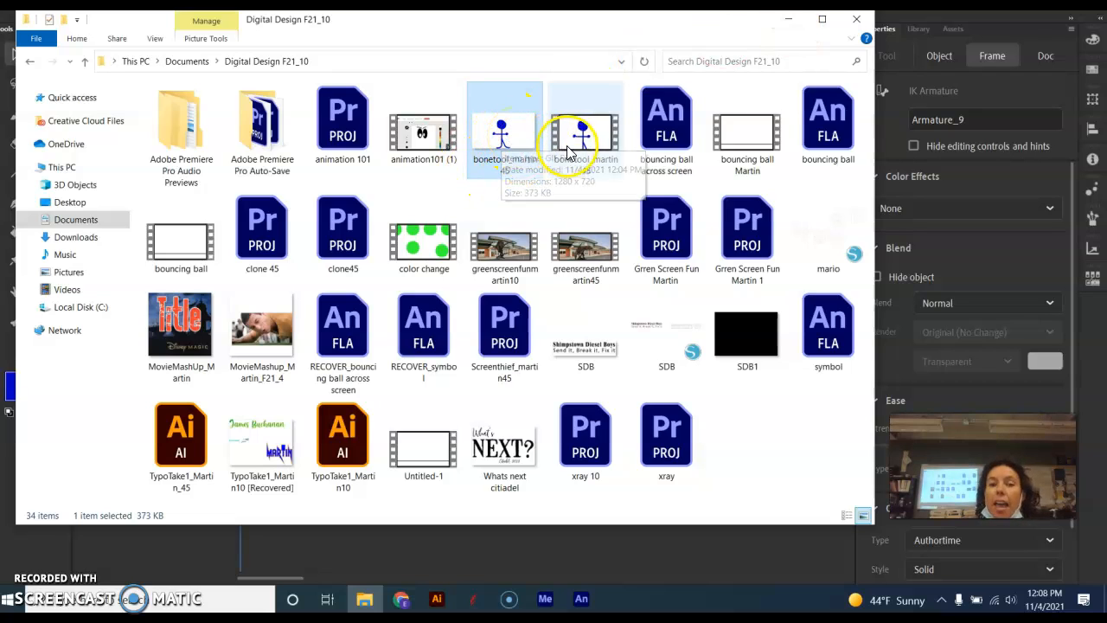
left_click(790, 21)
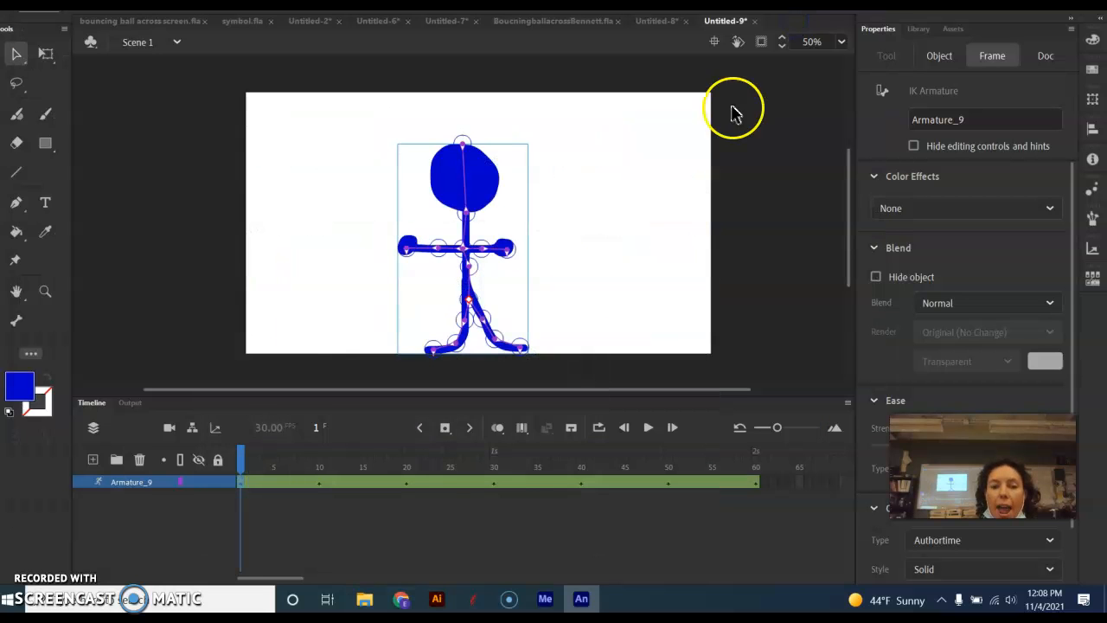
left_click(400, 597)
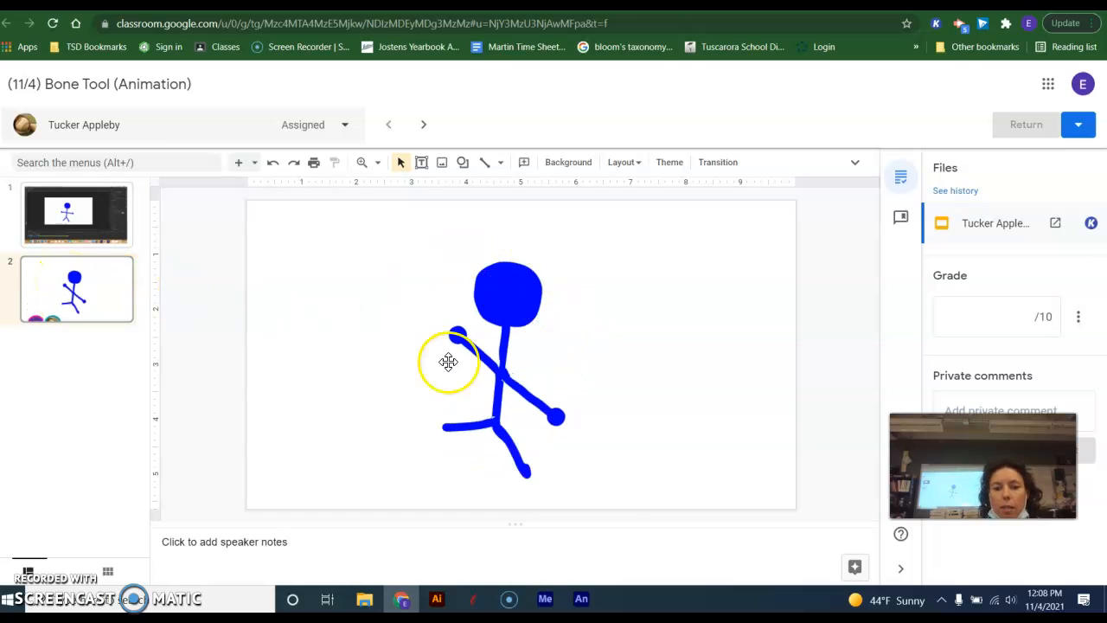
Return to the stick-figure document in Adobe Animate and bring up the export options for an animated GIF.
left_click(582, 599)
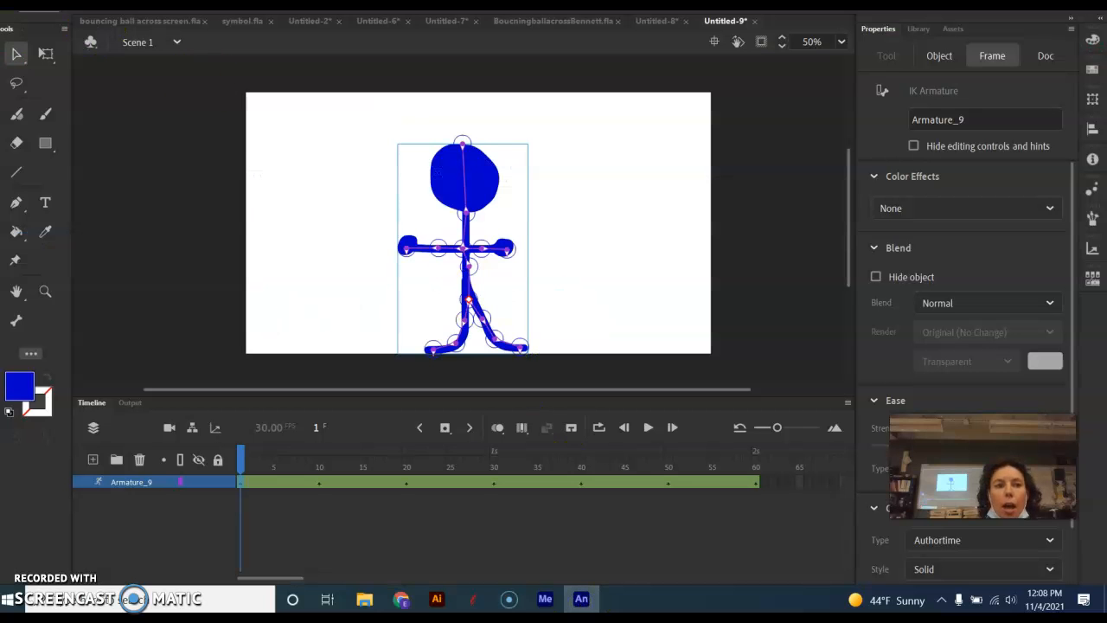
left_click(89, 5)
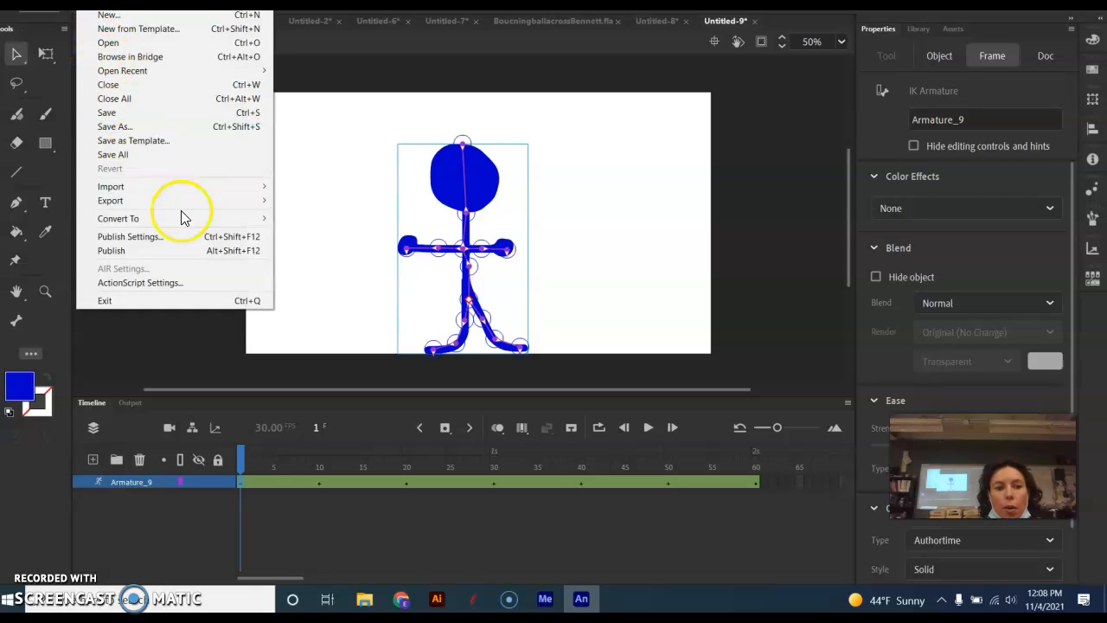
mouse_move(183, 193)
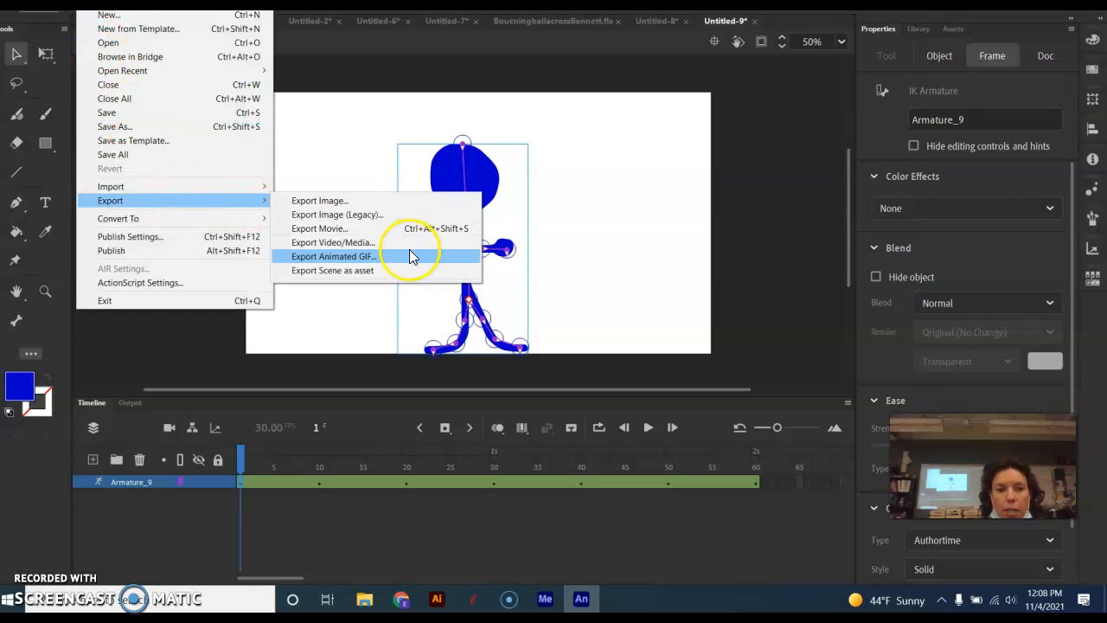